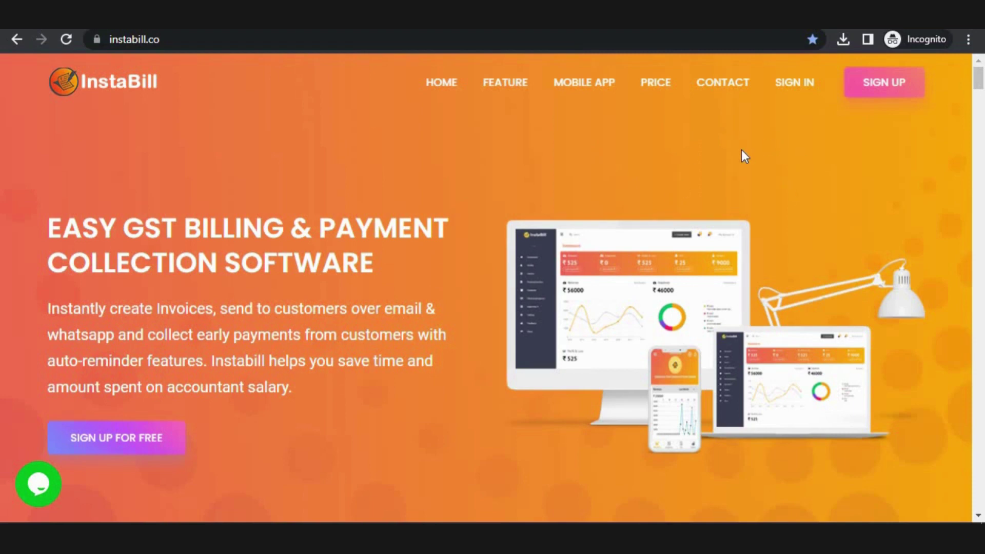
Sign in with the saved account e-mail and password, and choose to stay logged in
{"action": "left_click", "coordinate": [797, 83]}
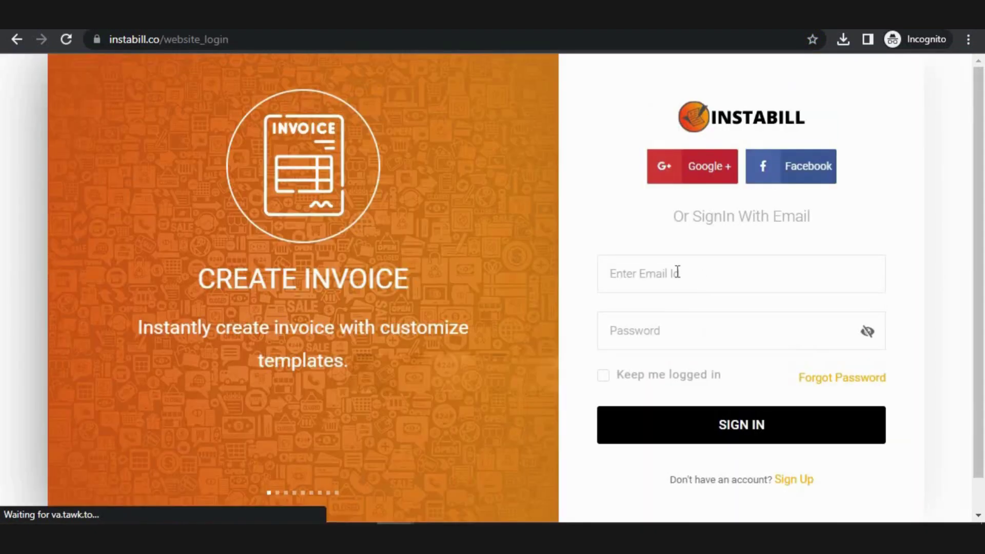
{"action": "left_click", "coordinate": [677, 272]}
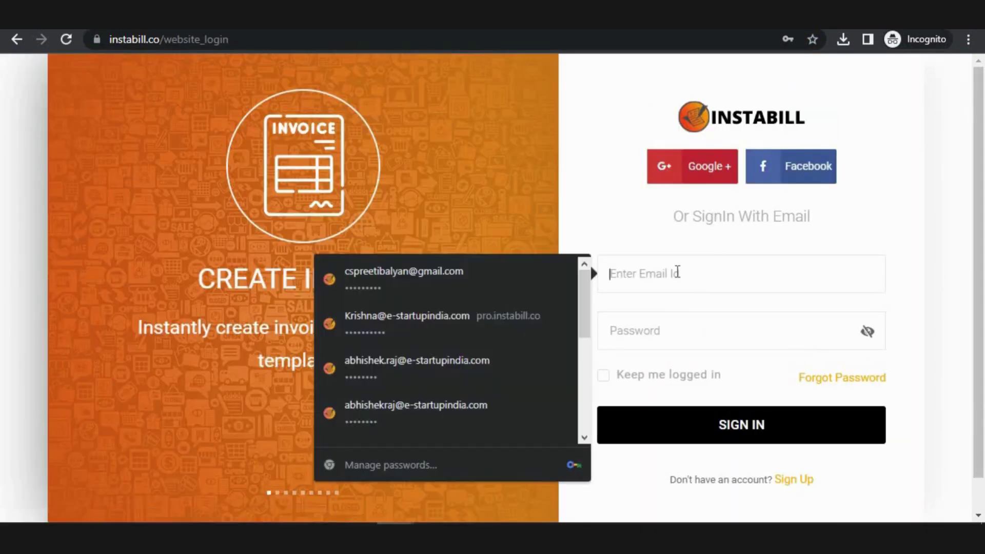
{"action": "left_click", "coordinate": [446, 408]}
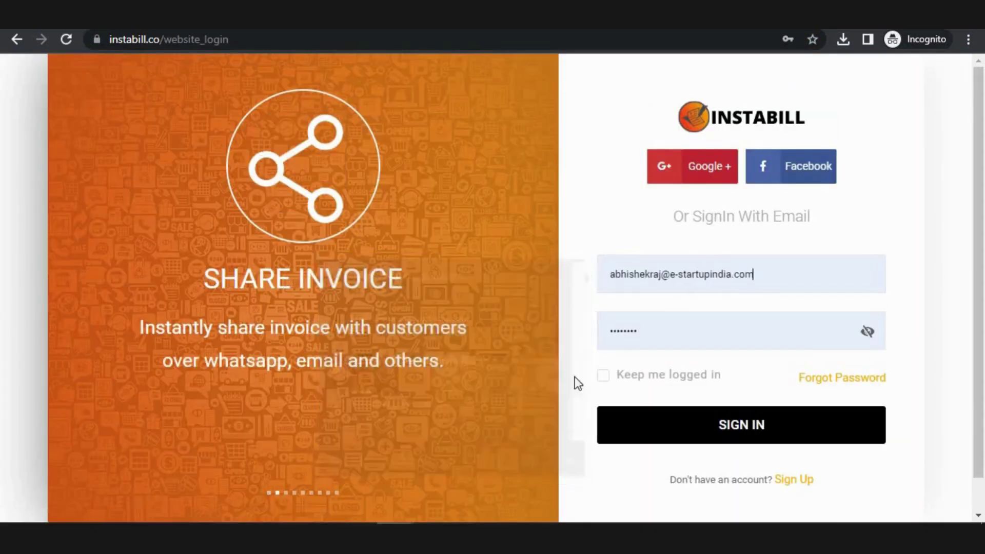
{"action": "left_click", "coordinate": [603, 375]}
{"action": "left_click", "coordinate": [731, 425]}
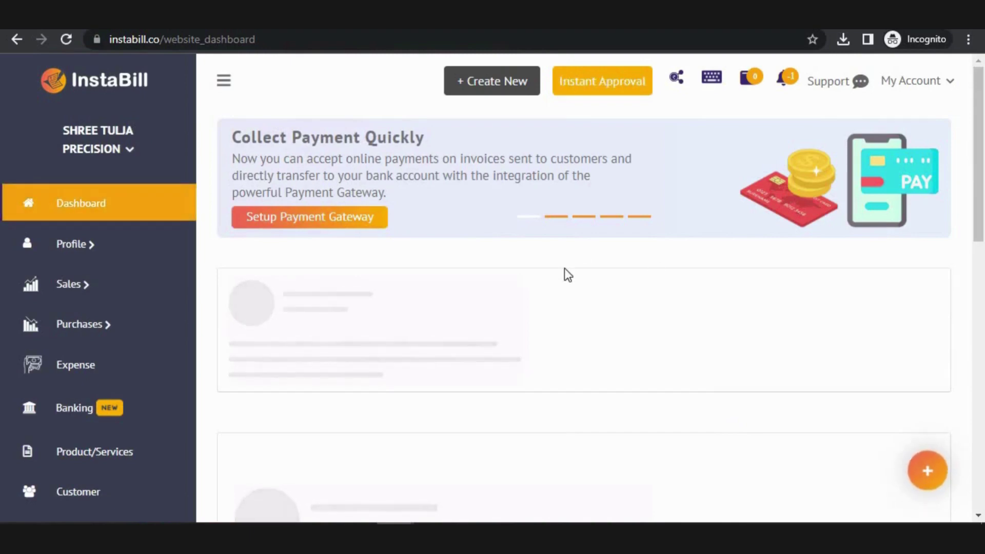
Start a new sales invoice and check its currency options
{"action": "left_click", "coordinate": [508, 91]}
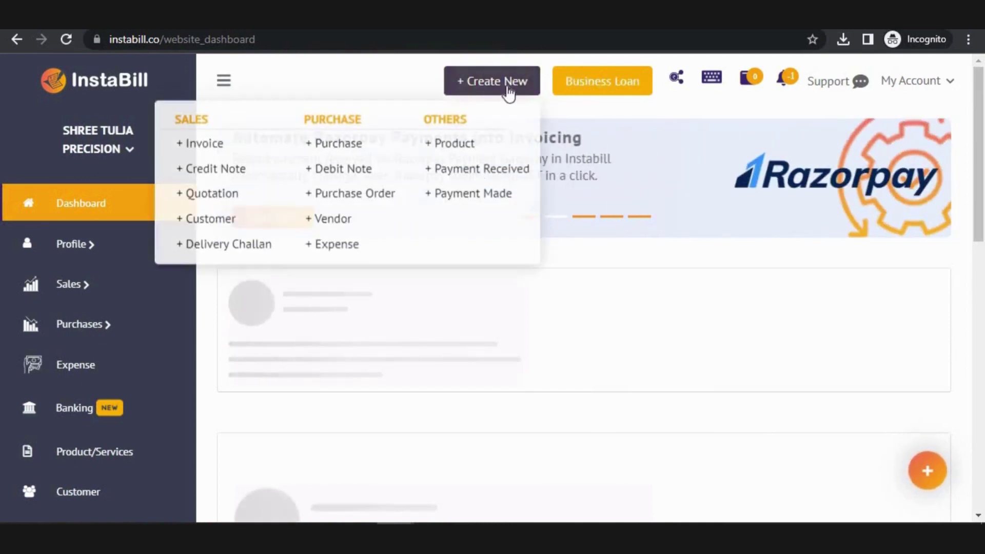
{"action": "left_click", "coordinate": [208, 147]}
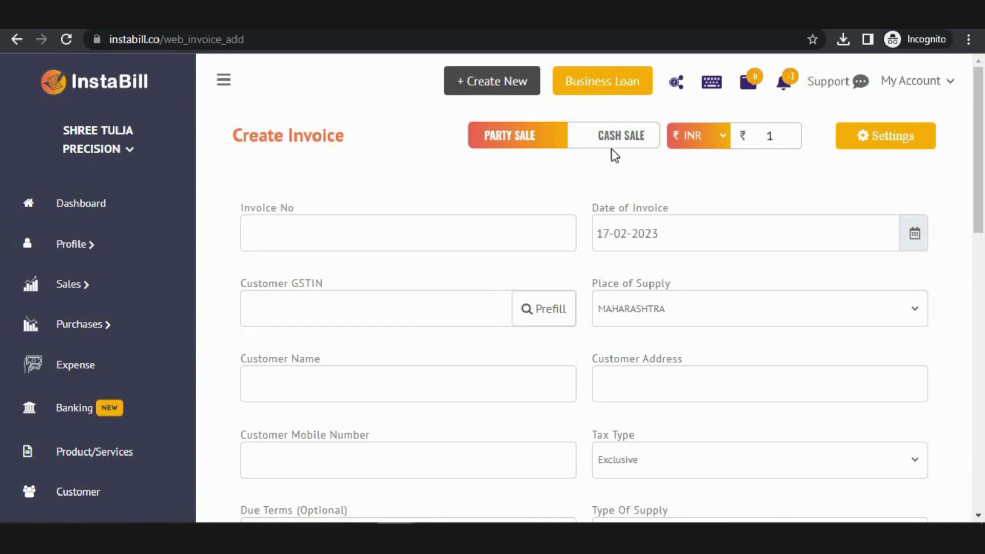
{"action": "left_click", "coordinate": [708, 146]}
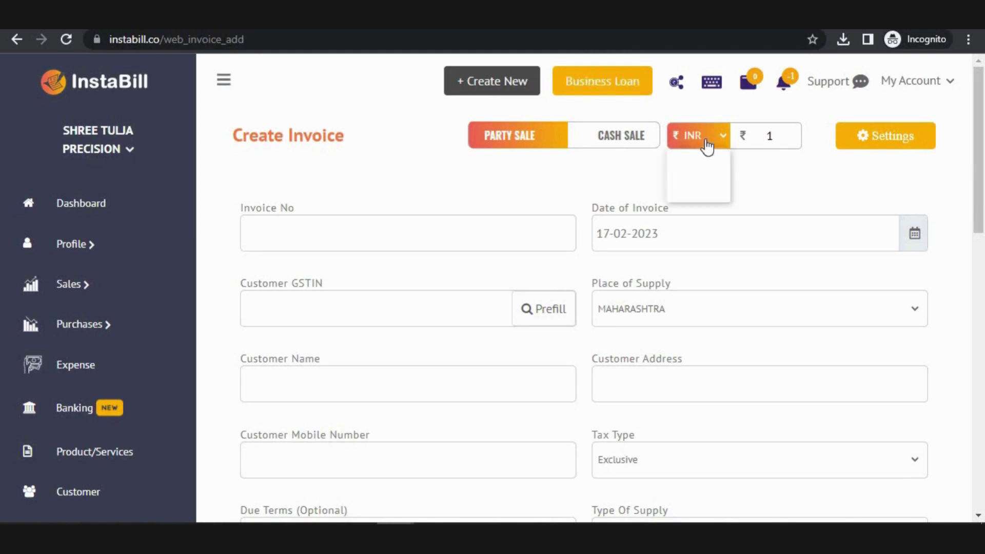
{"action": "left_click", "coordinate": [708, 145]}
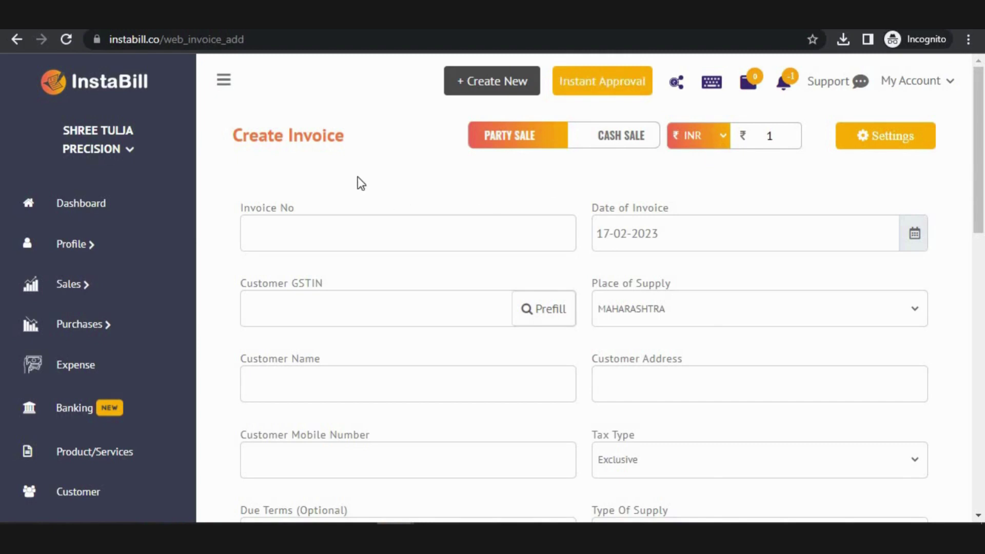
Fill in the invoice number on the new invoice
{"action": "left_click", "coordinate": [285, 234]}
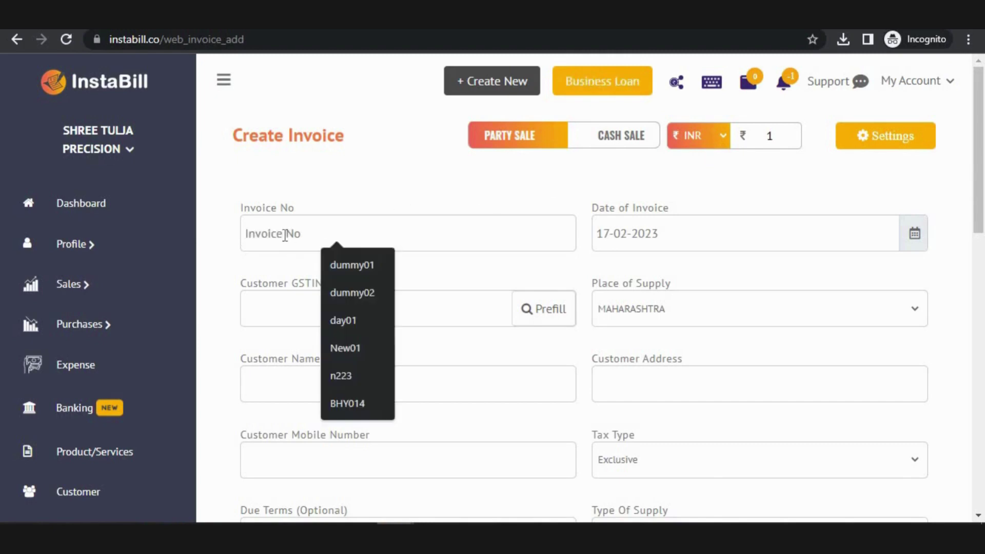
{"action": "type", "text": "9"}
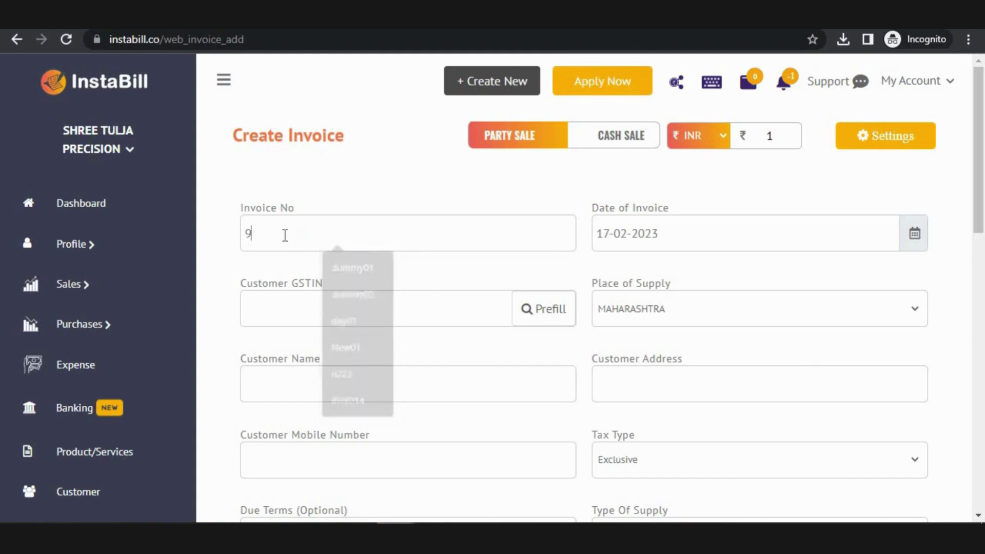
{"action": "type", "text": "63258741"}
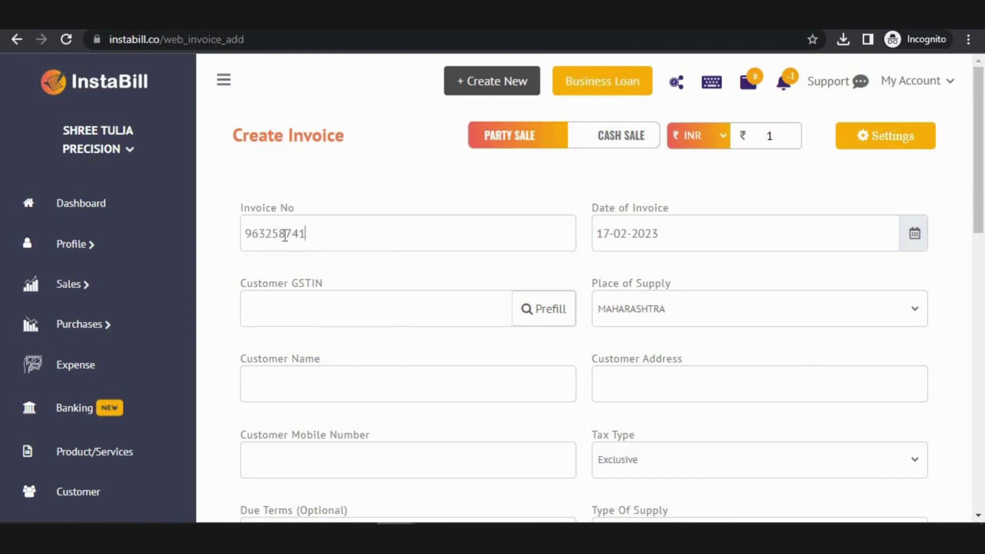
Review the Manual and Automatic numbering options in the invoice settings, leaving Manual selected
{"action": "left_click", "coordinate": [897, 143]}
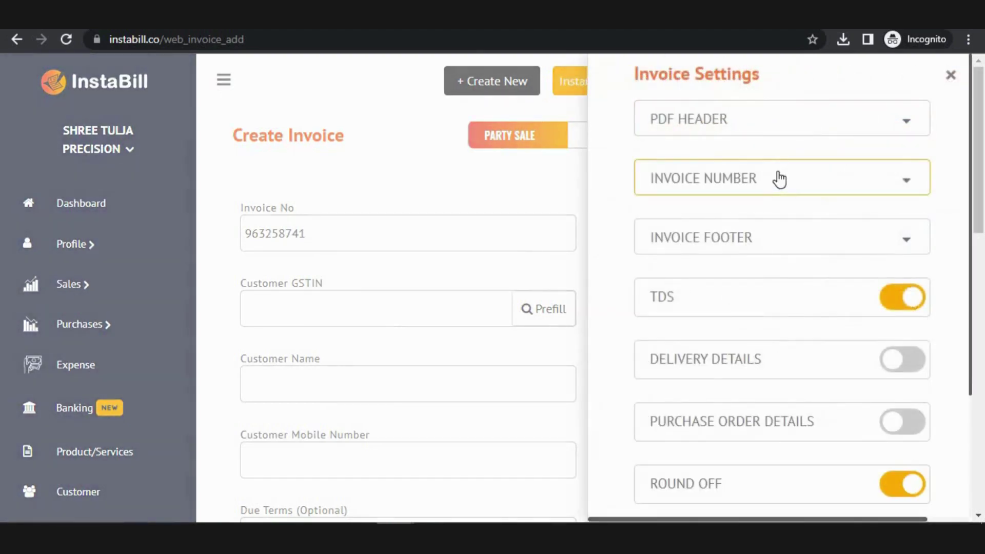
{"action": "left_click", "coordinate": [780, 179]}
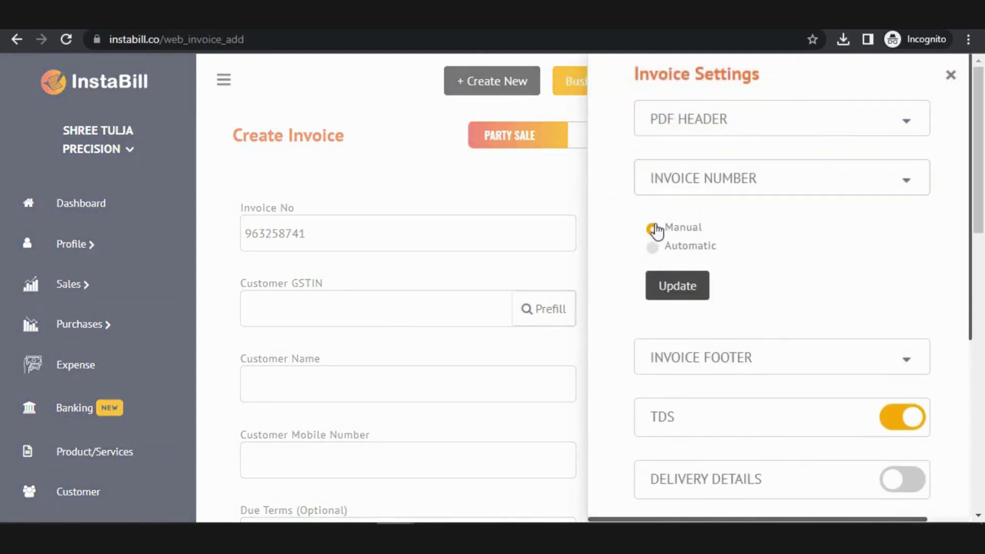
{"action": "left_click", "coordinate": [654, 249]}
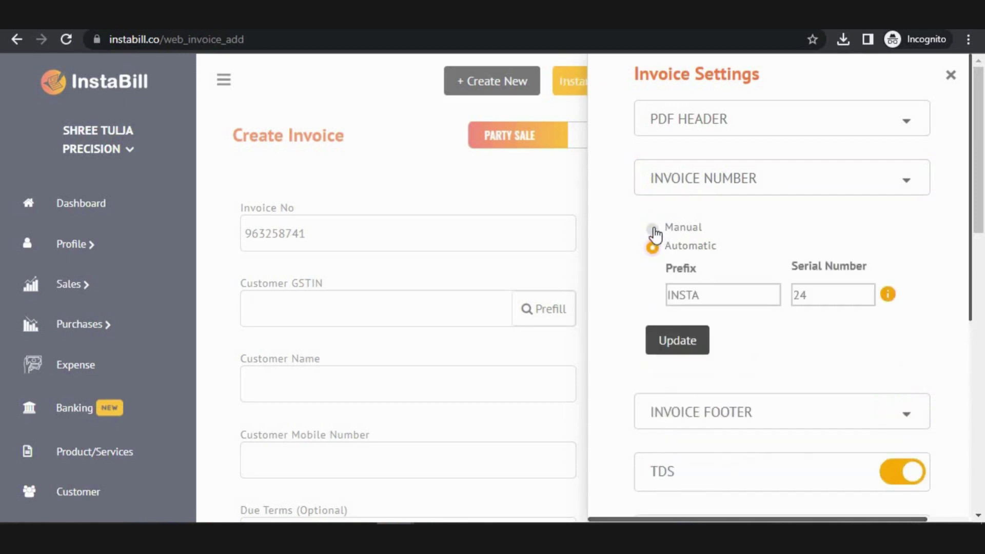
{"action": "left_click", "coordinate": [652, 229]}
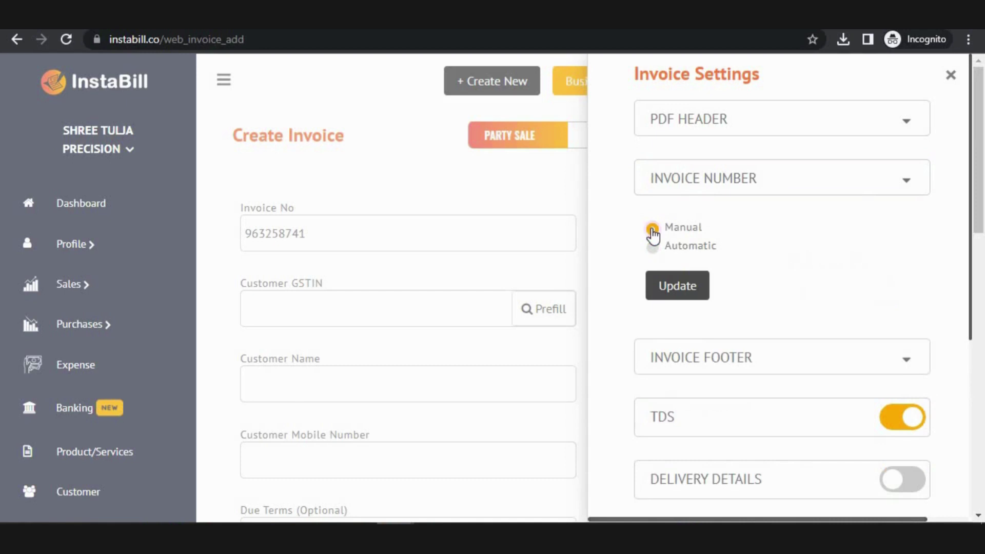
{"action": "left_click", "coordinate": [951, 77]}
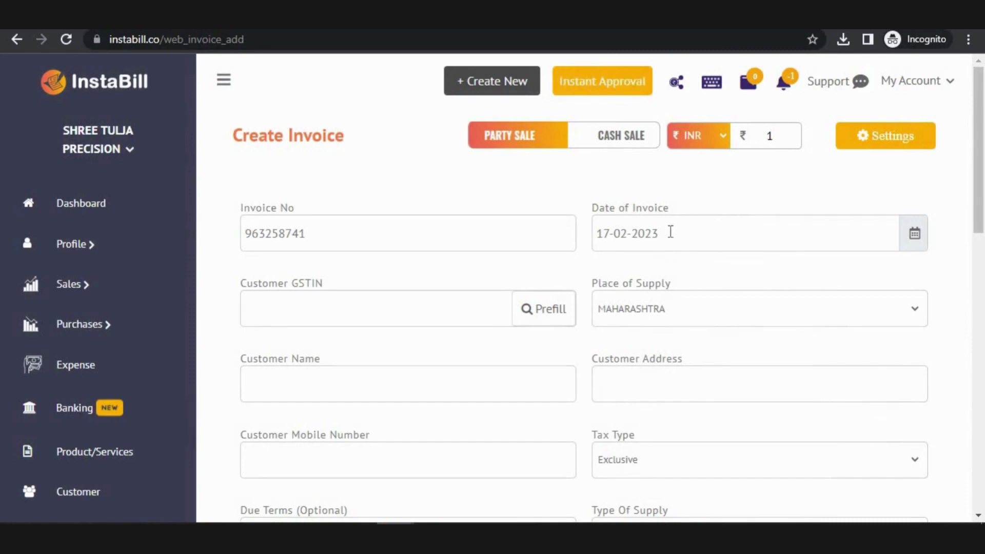
Fill in the customer's GSTIN from the saved entries and prefill the customer's details from it
{"action": "left_click", "coordinate": [273, 311]}
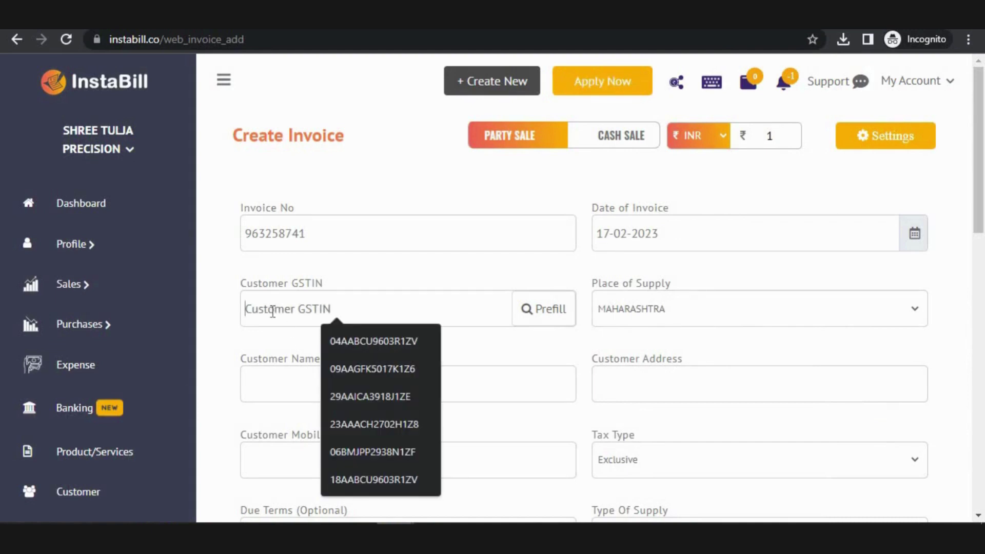
{"action": "left_click", "coordinate": [350, 340]}
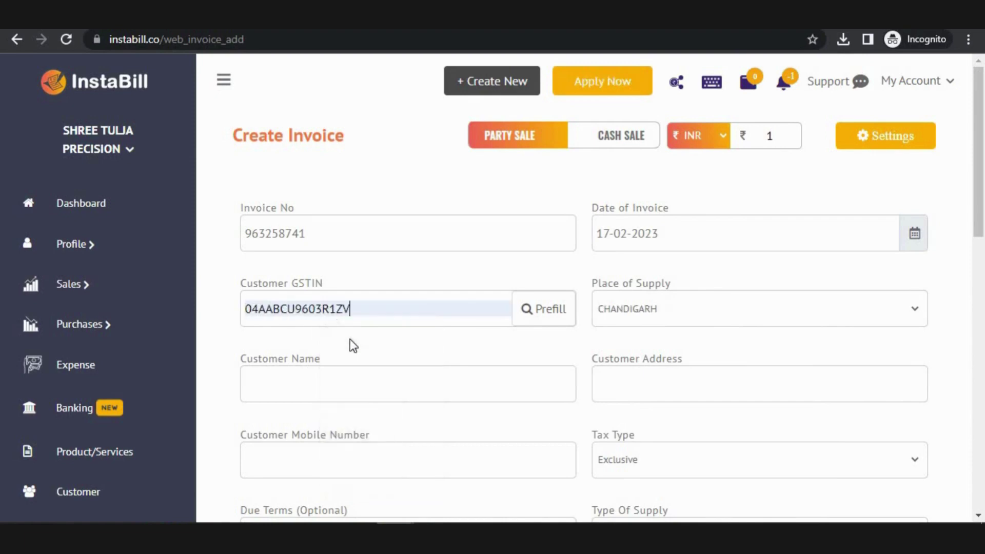
{"action": "left_click", "coordinate": [533, 314]}
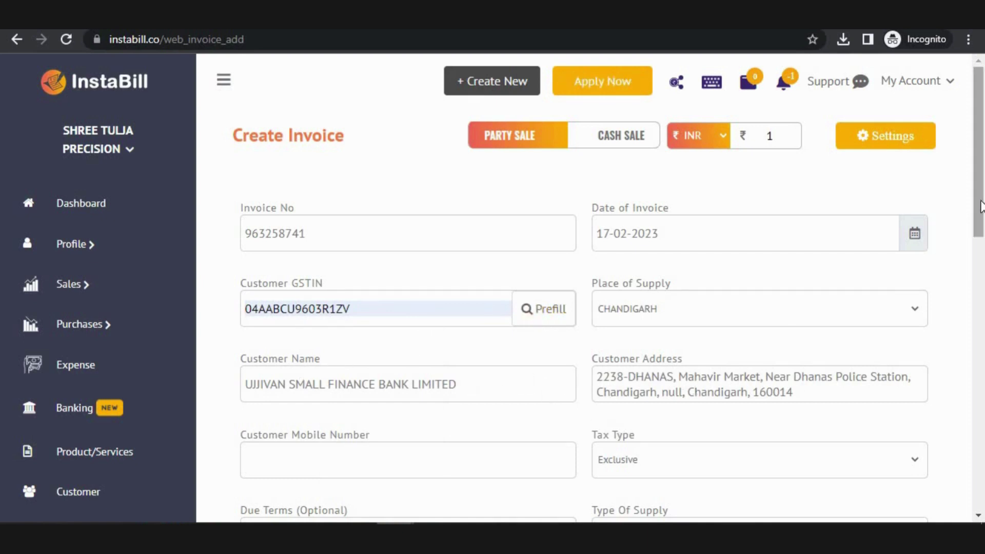
Enter the customer's mobile number and check the tax type options, keeping Exclusive
{"action": "scroll", "coordinate": [981, 206], "scroll_direction": "down", "scroll_amount": 3}
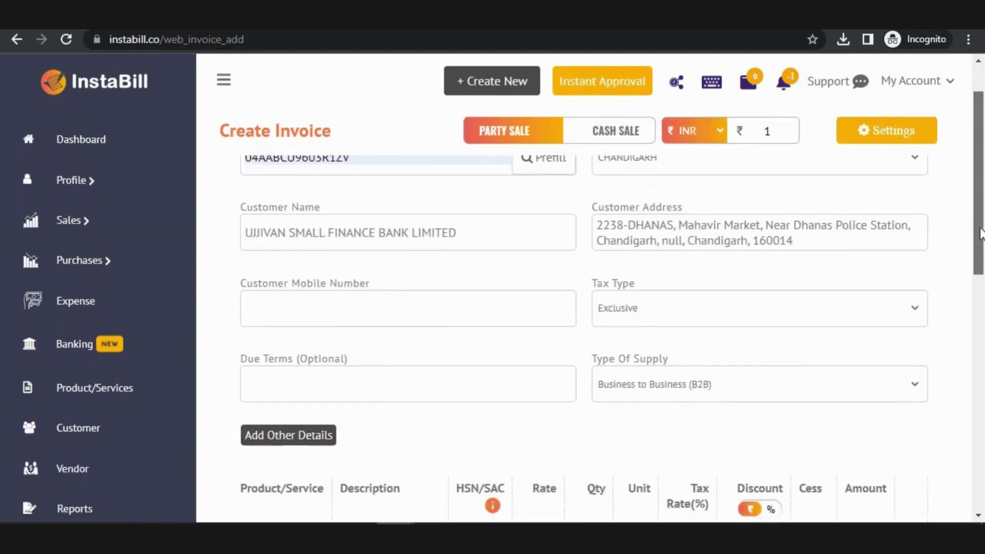
{"action": "left_click", "coordinate": [358, 308]}
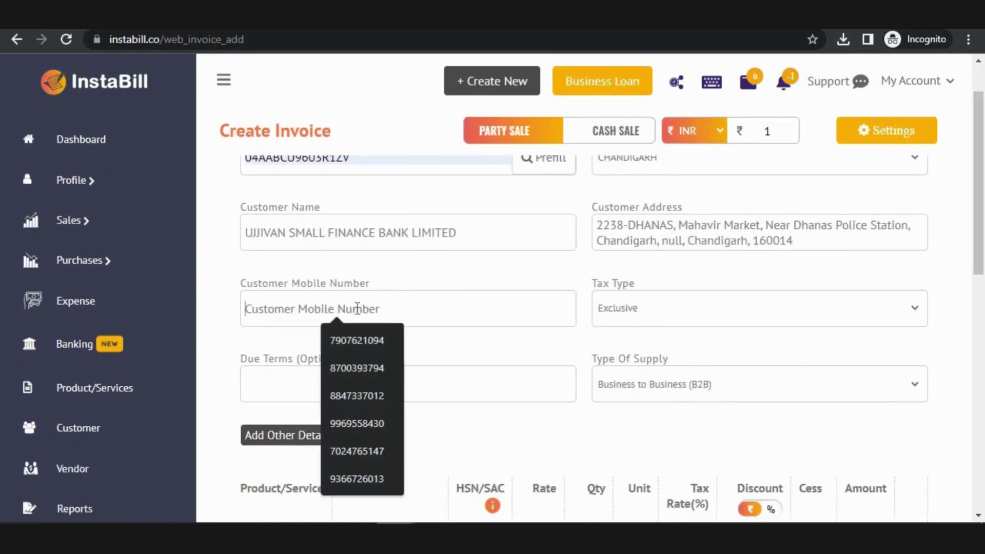
{"action": "type", "text": "9876543210"}
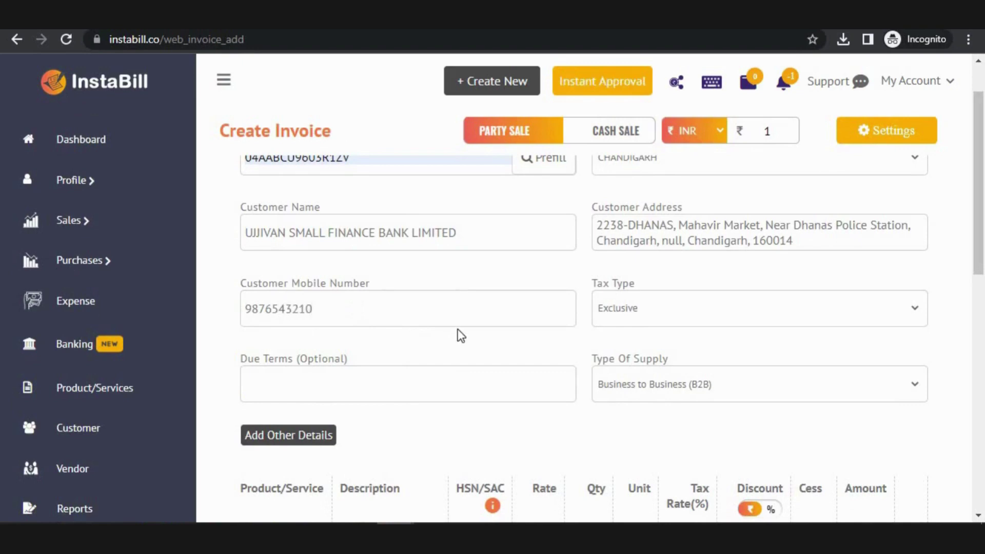
{"action": "left_click", "coordinate": [621, 321]}
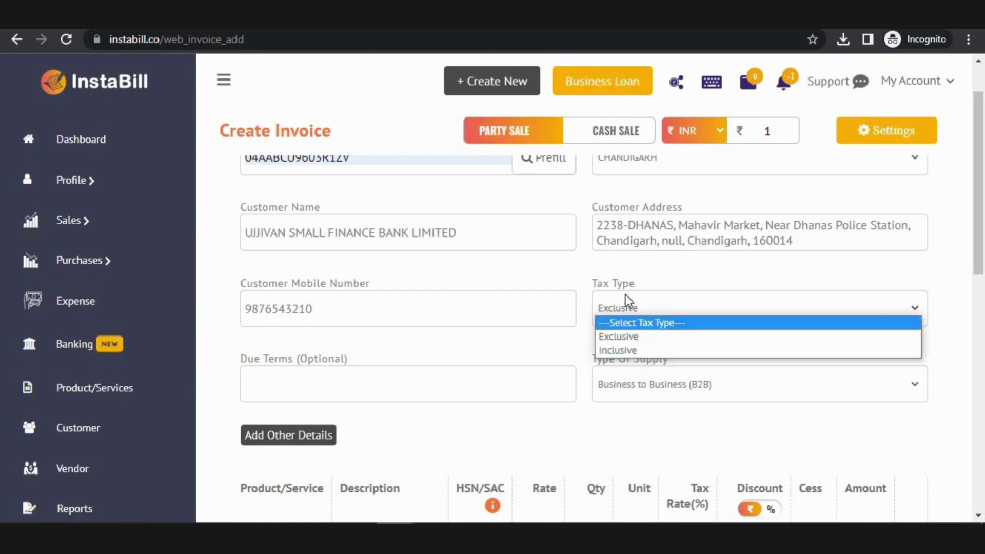
{"action": "left_click", "coordinate": [440, 386]}
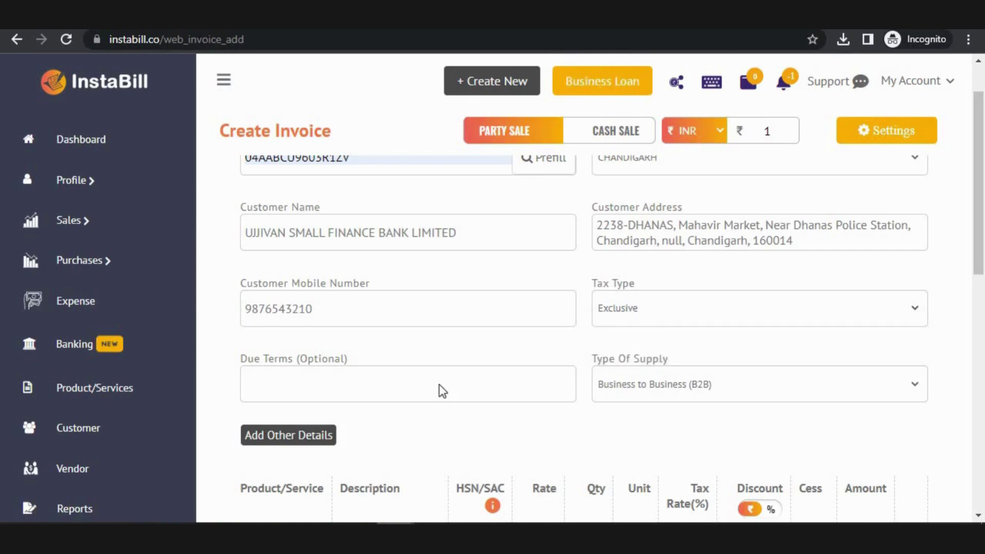
Set the due terms to Due on receipt and the type of supply to Business to Business (B2B)
{"action": "left_click", "coordinate": [296, 389]}
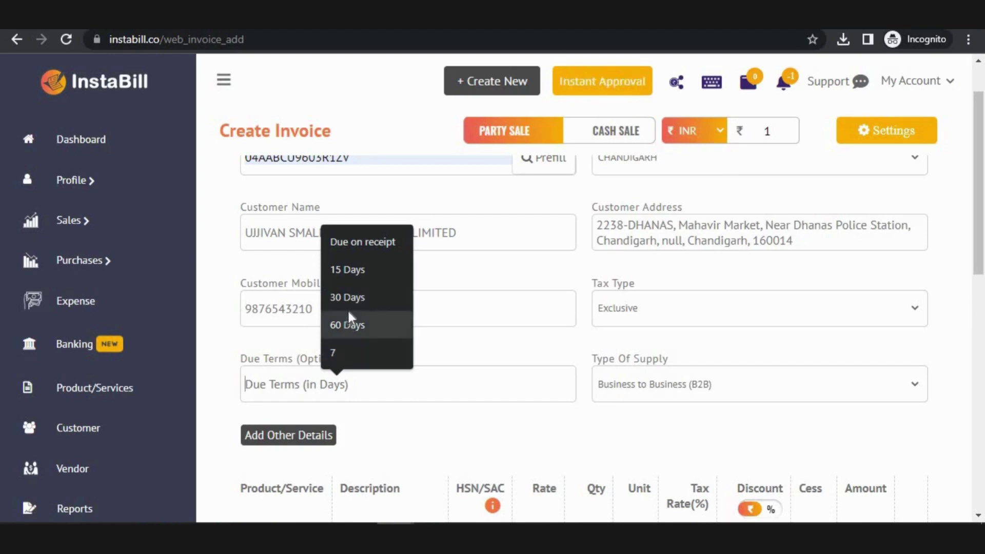
{"action": "left_click", "coordinate": [367, 242]}
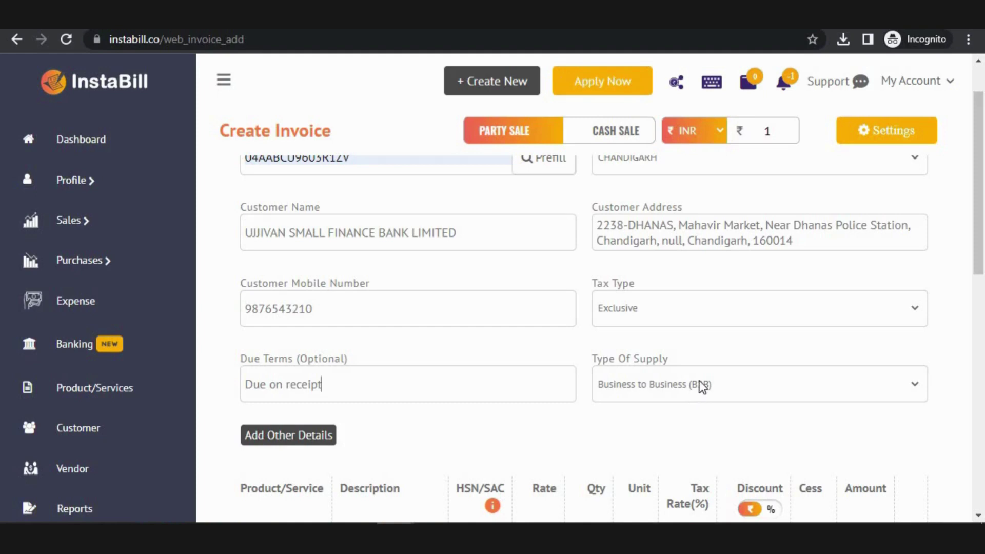
{"action": "left_click", "coordinate": [702, 388]}
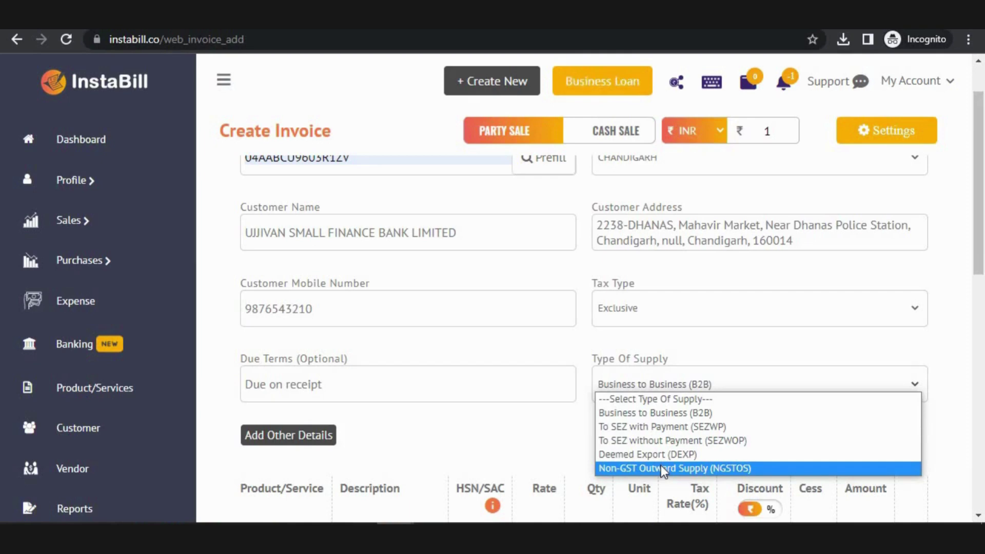
{"action": "left_click", "coordinate": [673, 414]}
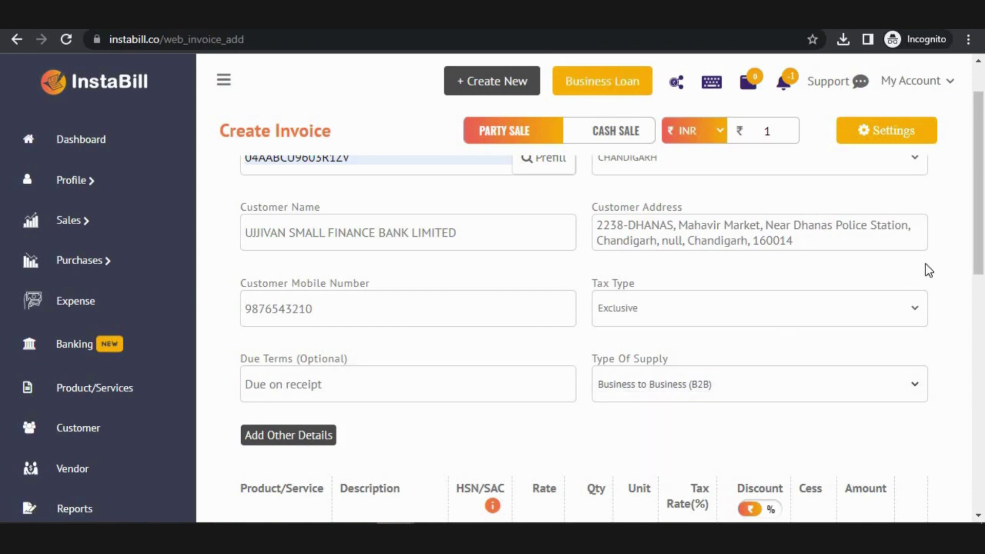
Enter TEA as the product on the first invoice line and bring up the form for creating it
{"action": "scroll", "coordinate": [983, 232], "scroll_direction": "down", "scroll_amount": 1}
{"action": "scroll", "coordinate": [983, 232], "scroll_direction": "down", "scroll_amount": 2}
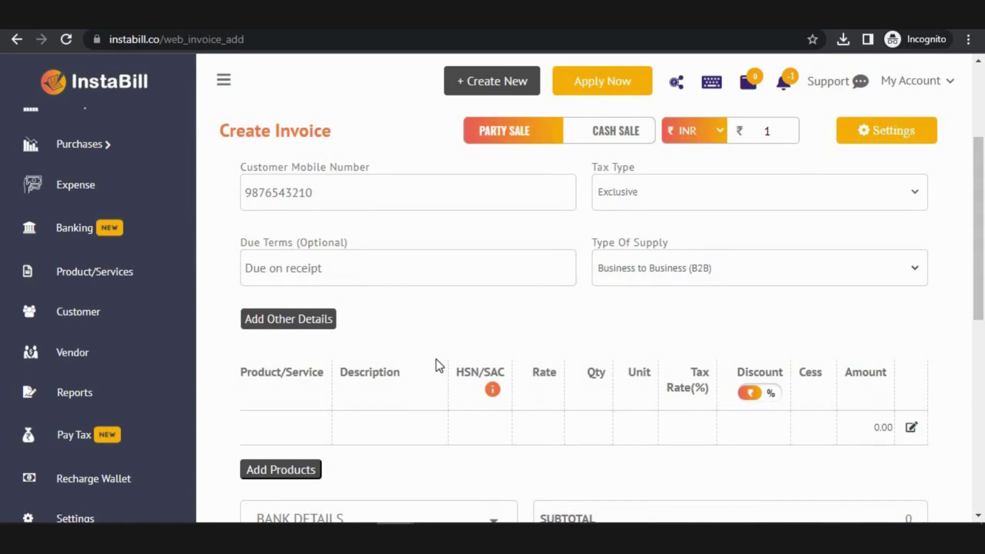
{"action": "left_click", "coordinate": [269, 430]}
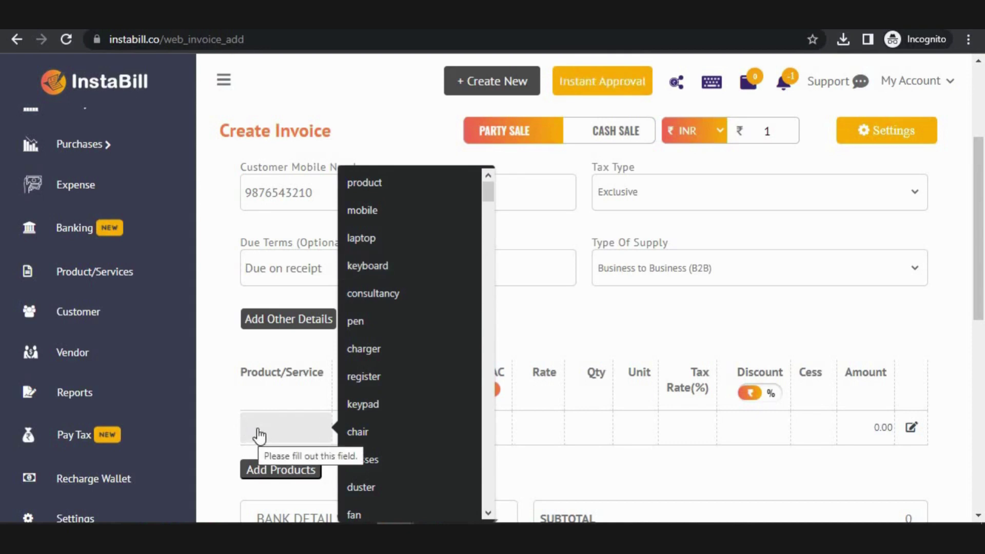
{"action": "type", "text": "TEA"}
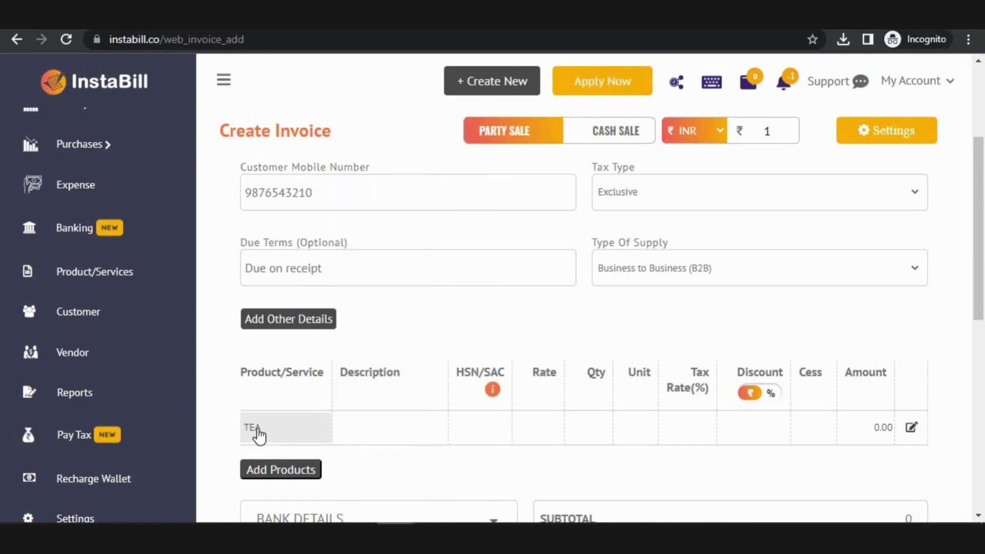
{"action": "key", "text": "Tab"}
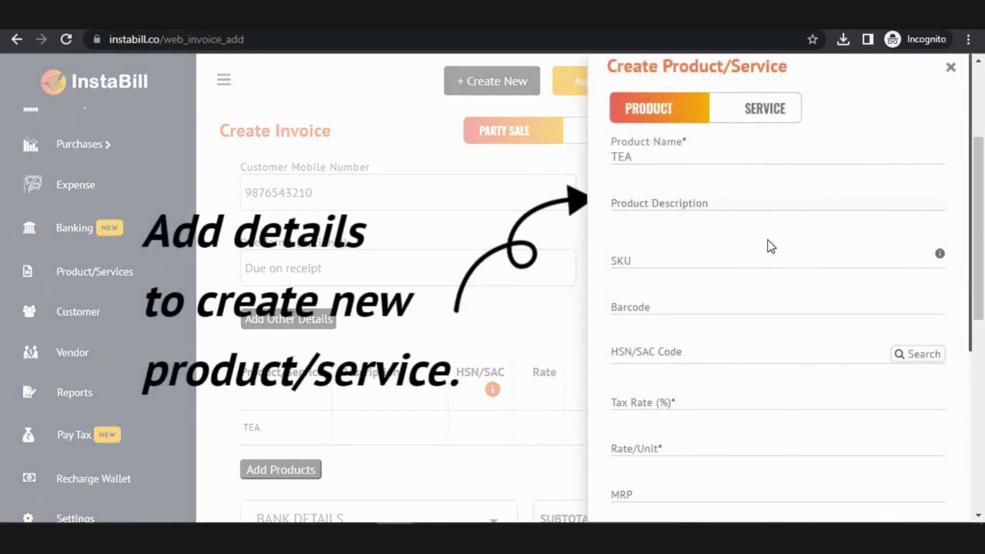
Enter TEA as the product description and 9876545 as the HSN/SAC code of the new product
{"action": "left_click", "coordinate": [661, 205]}
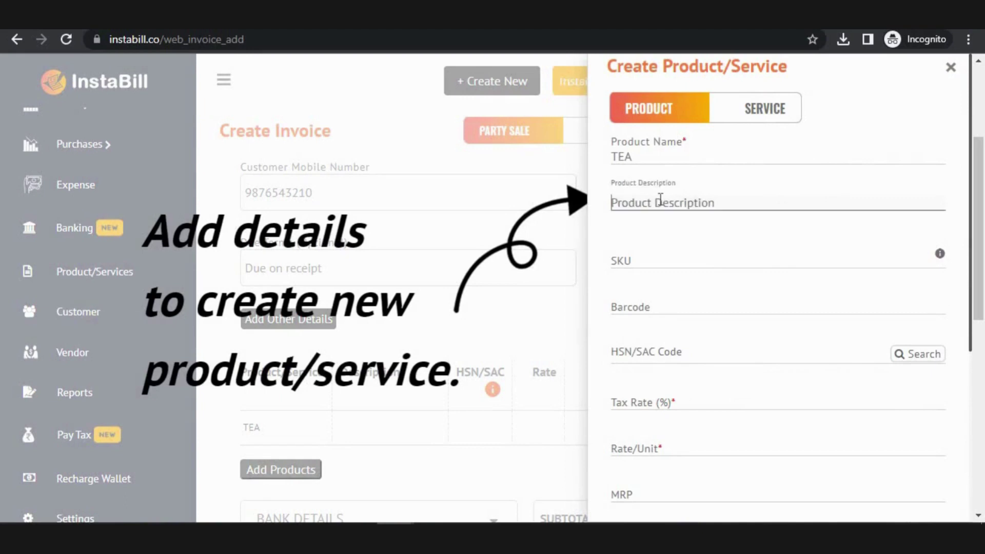
{"action": "type", "text": "TEA"}
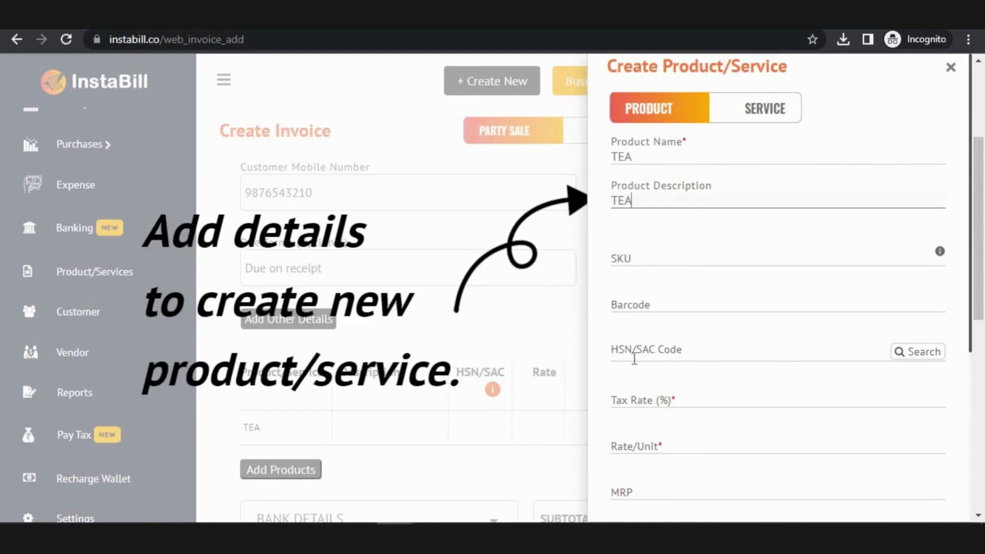
{"action": "left_click", "coordinate": [634, 359]}
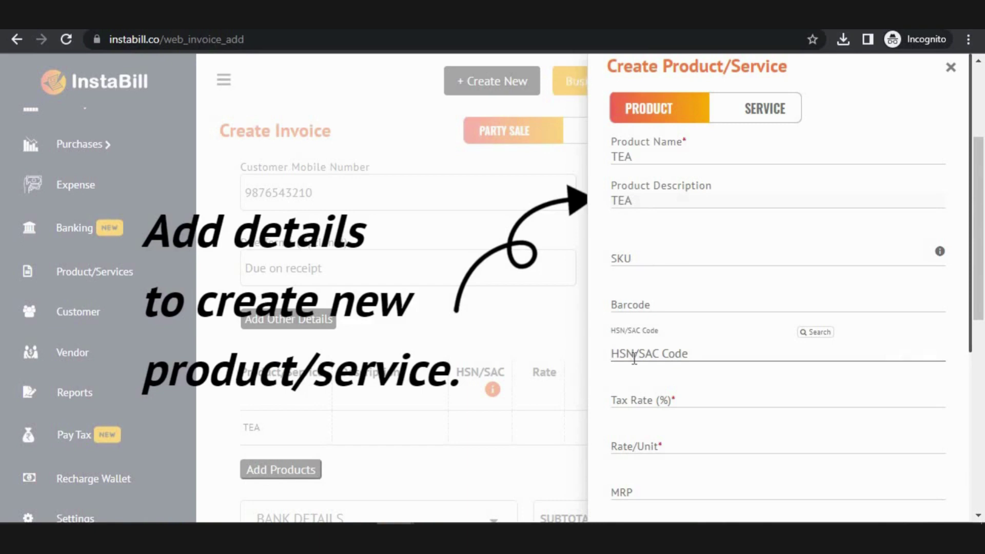
{"action": "type", "text": "9876"}
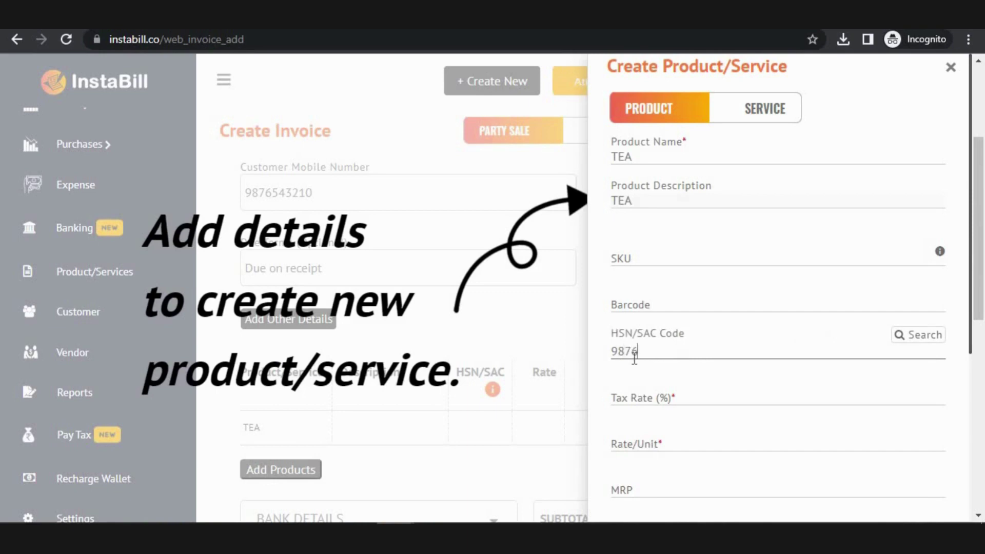
{"action": "type", "text": "545"}
Set the new product's tax rate to 12%, its rate per unit to 50 and its MRP to 50
{"action": "scroll", "coordinate": [972, 277], "scroll_direction": "down", "scroll_amount": 2}
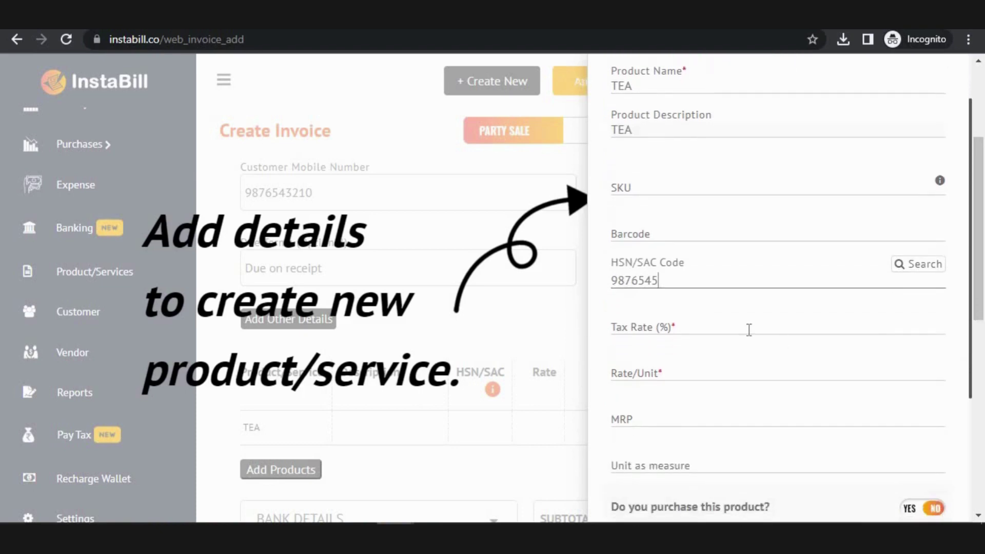
{"action": "left_click", "coordinate": [695, 322]}
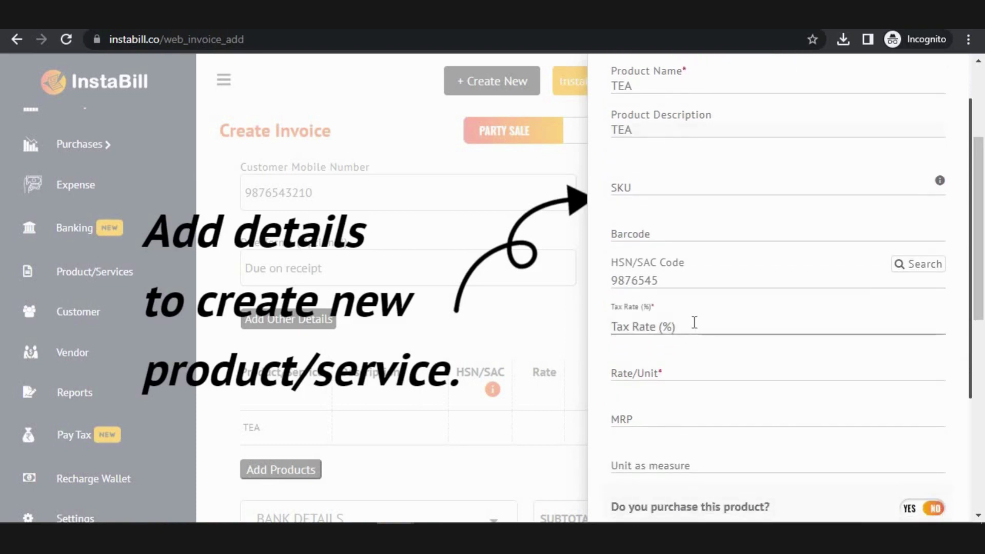
{"action": "type", "text": "12"}
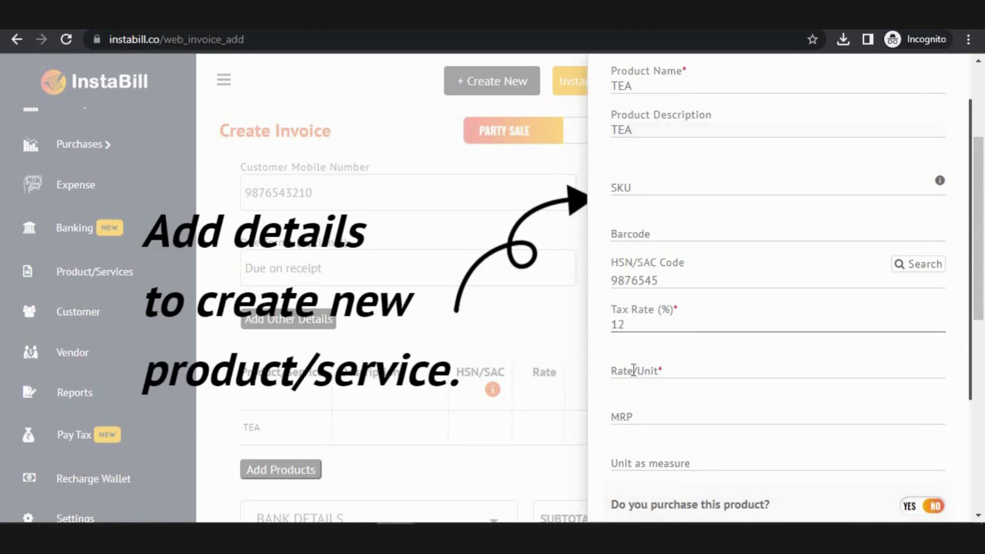
{"action": "left_click", "coordinate": [634, 370]}
{"action": "type", "text": "50"}
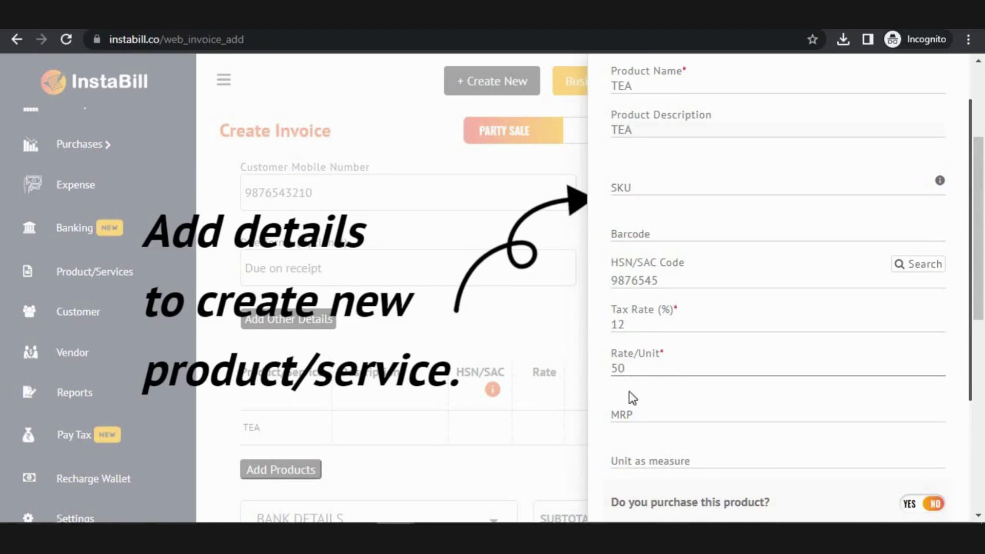
{"action": "left_click", "coordinate": [626, 420]}
{"action": "type", "text": "50"}
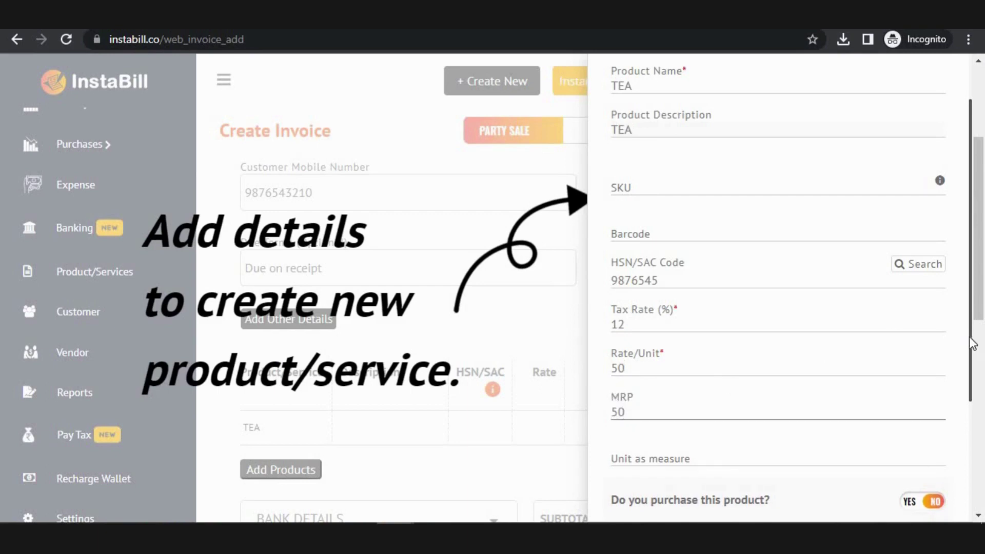
Set the unit of measure to the saved entry pkt and create the product, leaving the purchase option at No
{"action": "scroll", "coordinate": [973, 367], "scroll_direction": "down", "scroll_amount": 1}
{"action": "scroll", "coordinate": [973, 367], "scroll_direction": "down", "scroll_amount": 2}
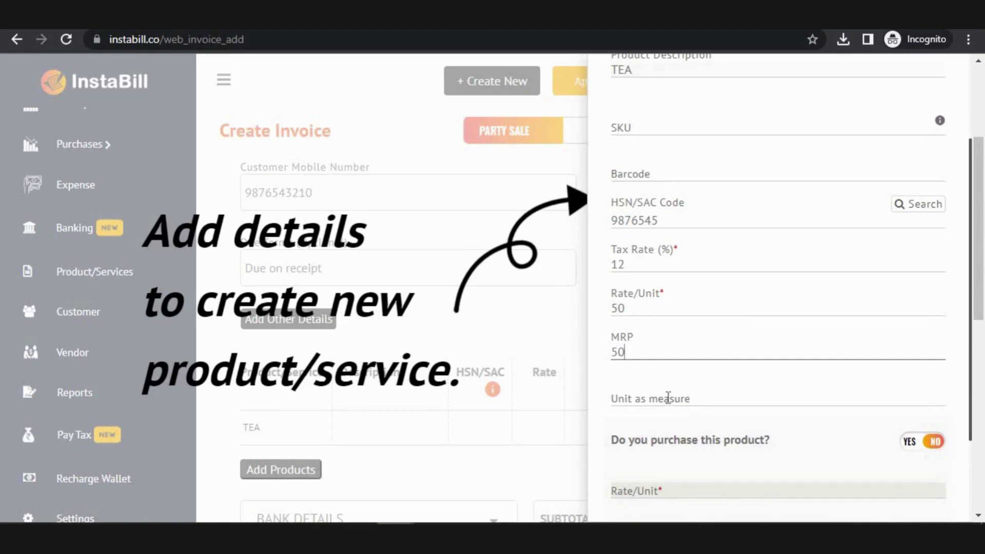
{"action": "left_click", "coordinate": [667, 398]}
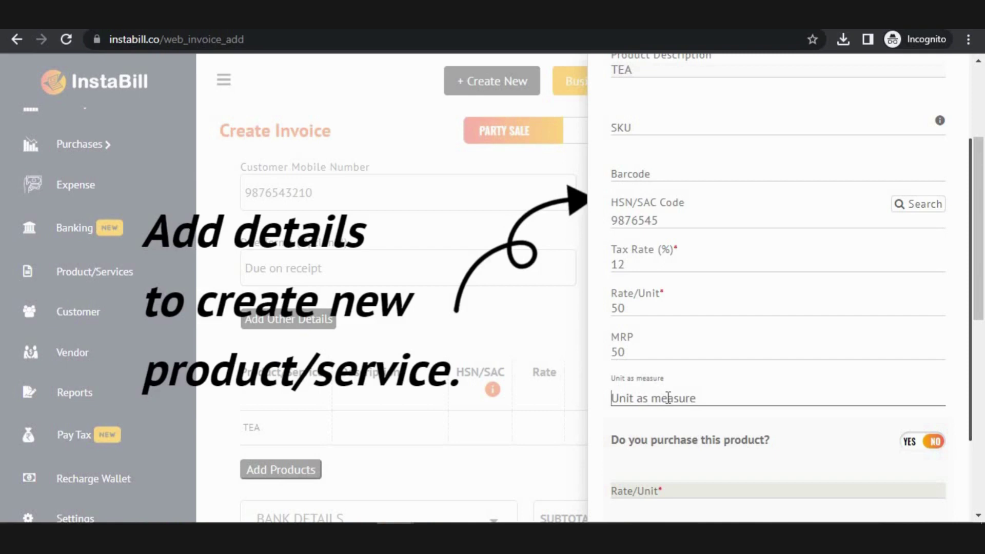
{"action": "type", "text": "PK"}
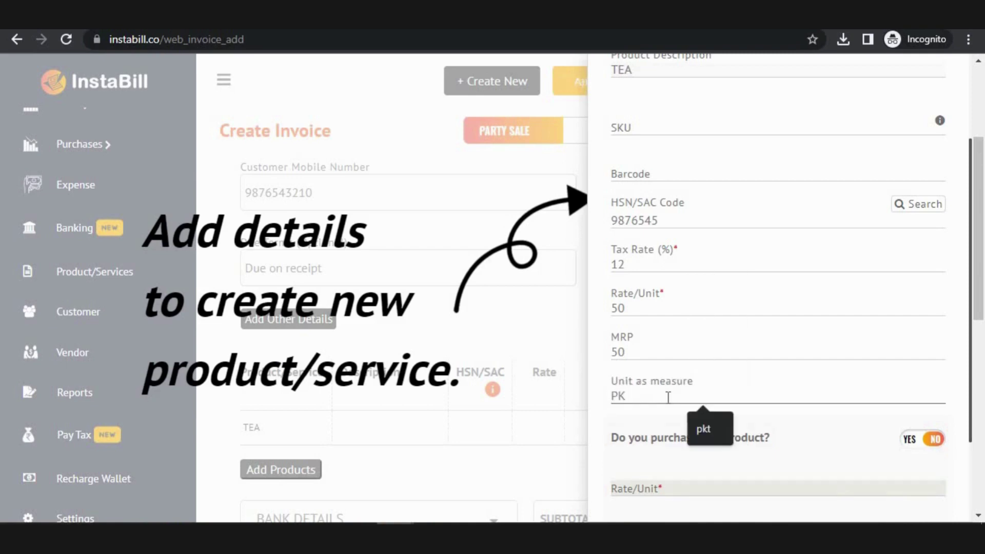
{"action": "left_click", "coordinate": [704, 428]}
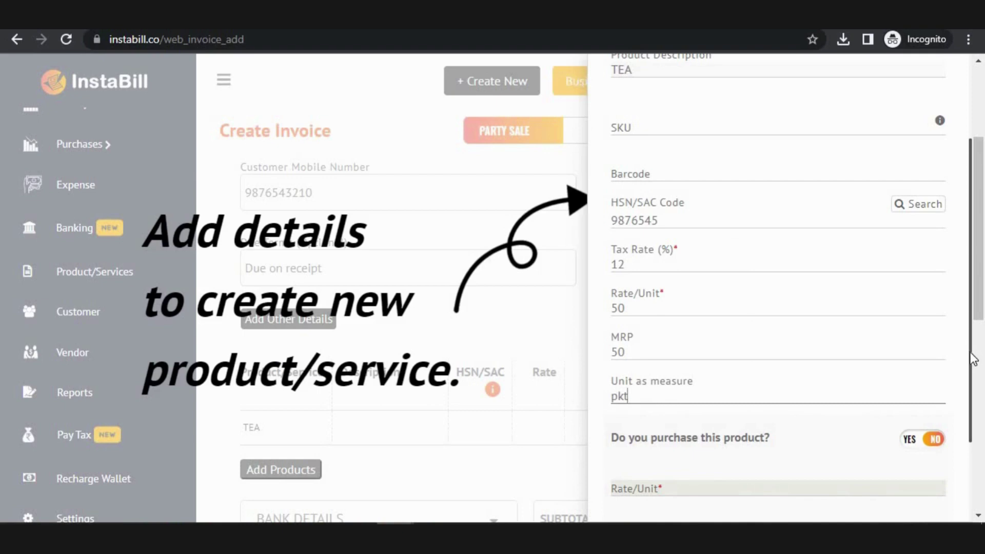
{"action": "scroll", "coordinate": [970, 385], "scroll_direction": "down", "scroll_amount": 1}
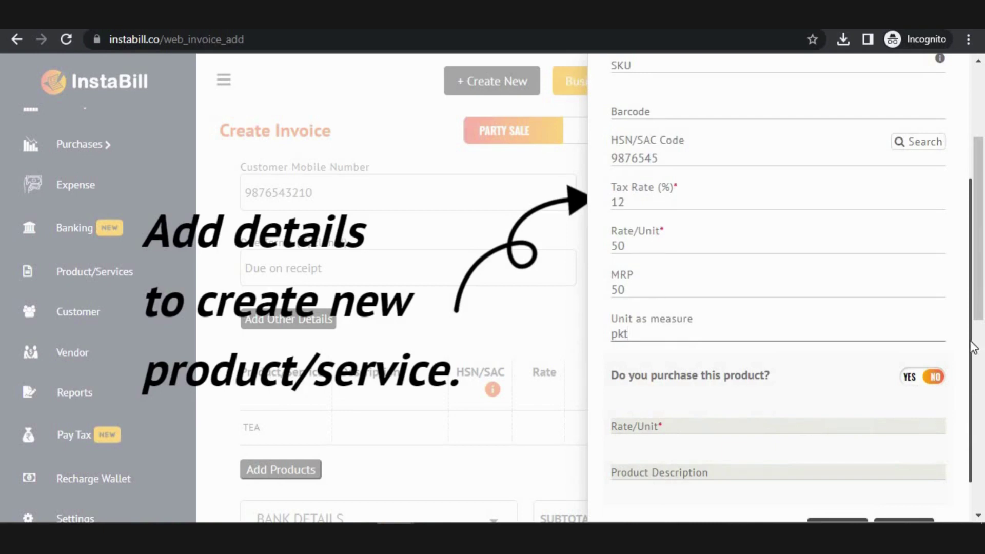
{"action": "left_click_drag", "start_coordinate": [971, 352], "coordinate": [970, 403]}
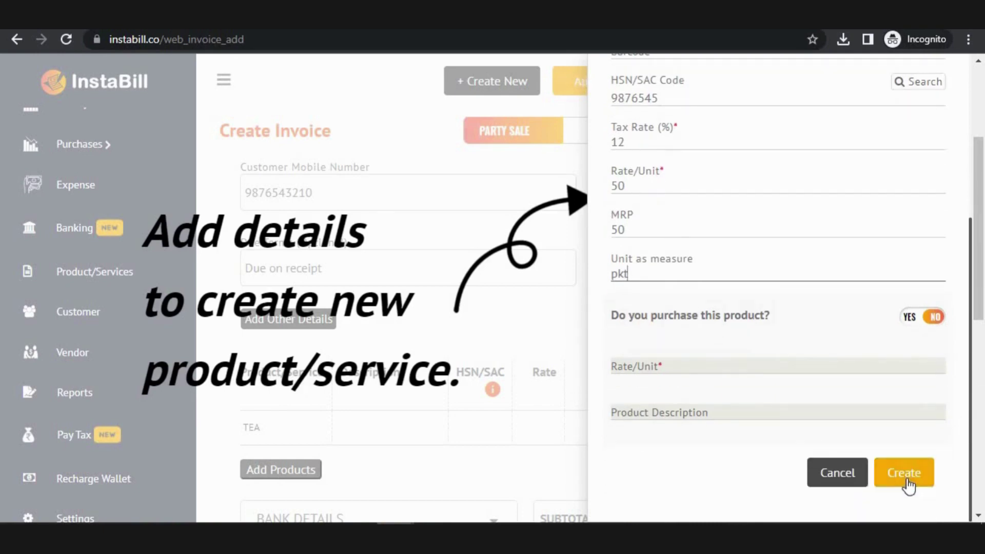
{"action": "left_click", "coordinate": [906, 482]}
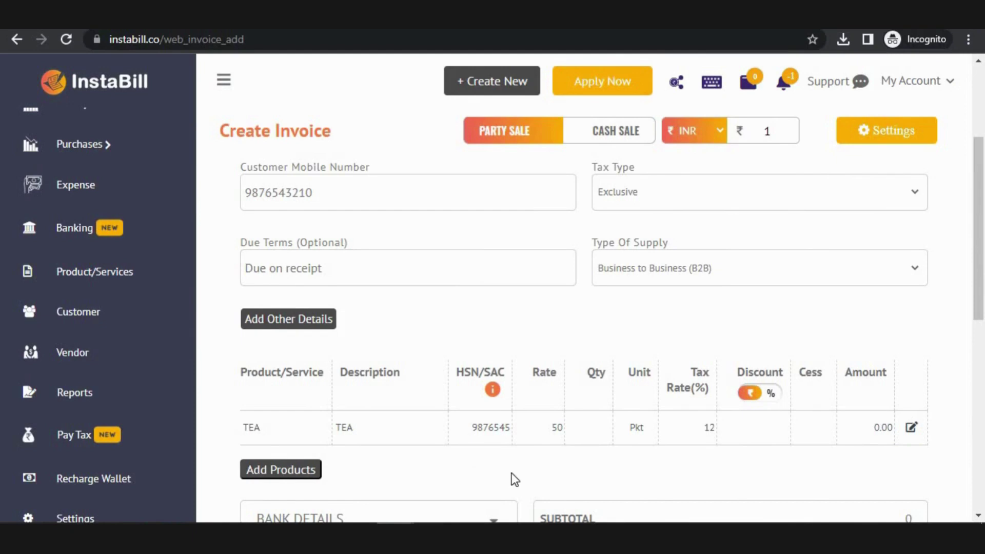
Set the quantity of the TEA line on the invoice to 1200
{"action": "left_click", "coordinate": [594, 433]}
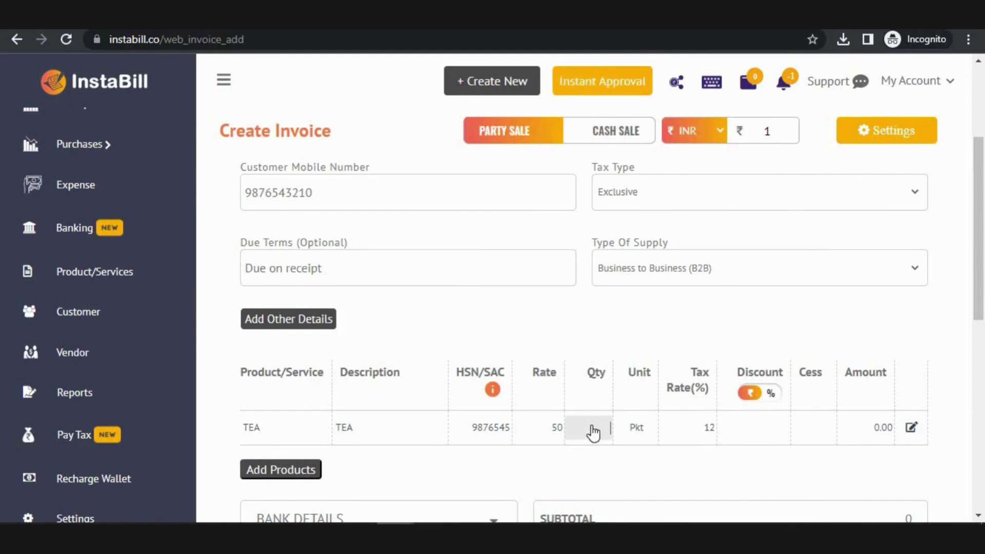
{"action": "type", "text": "1200"}
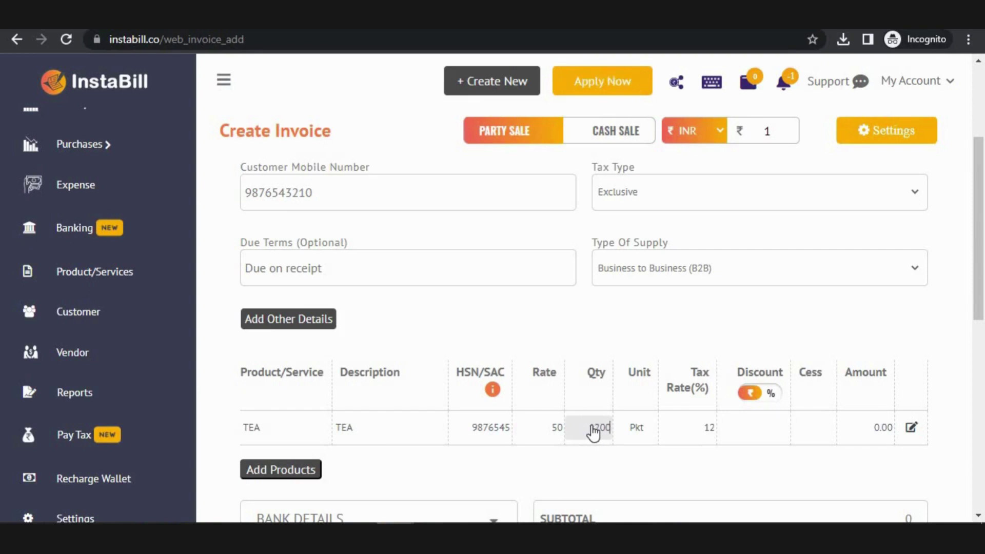
{"action": "left_click", "coordinate": [776, 433]}
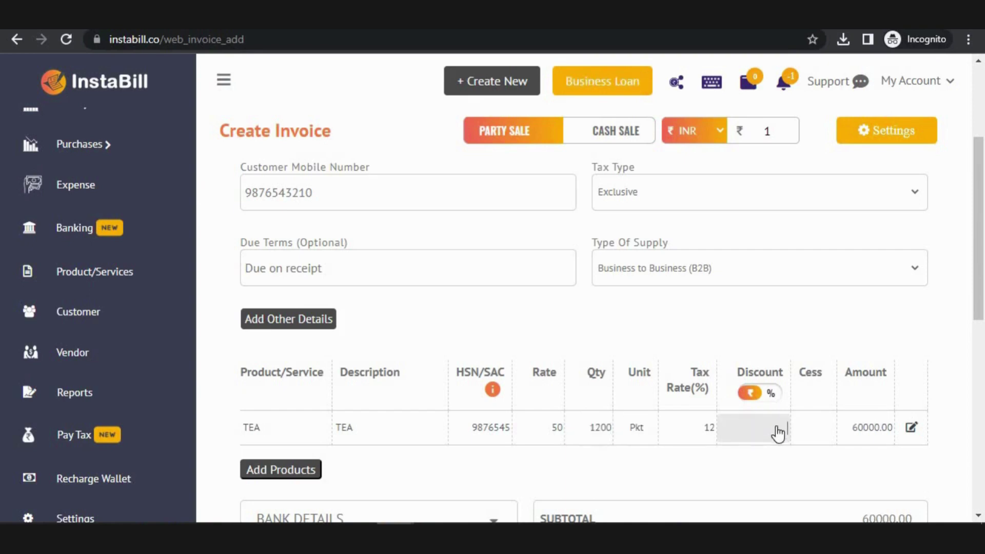
{"action": "left_click", "coordinate": [904, 334]}
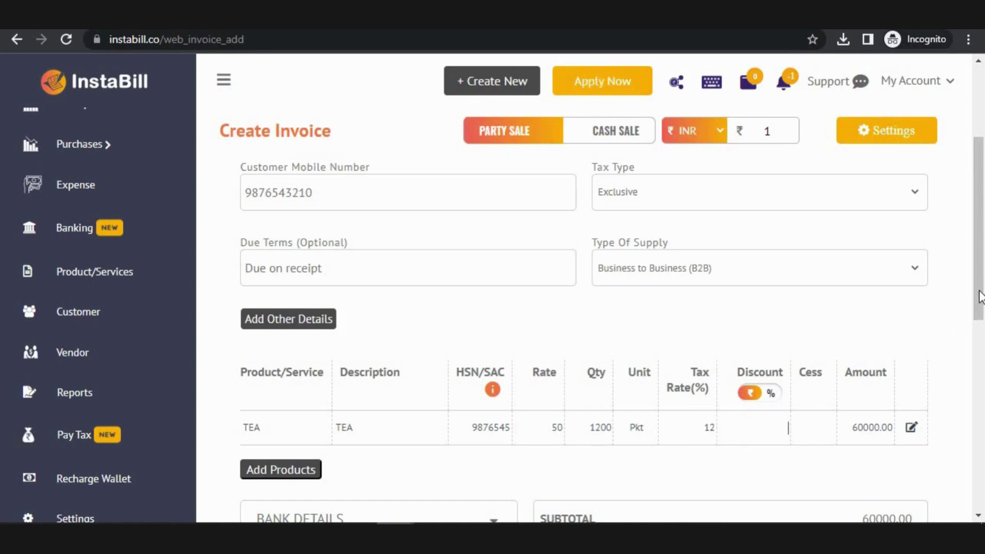
Try a flat rupee discount of 4000 on the TEA line and clear it again
{"action": "left_click_drag", "start_coordinate": [980, 297], "coordinate": [980, 340]}
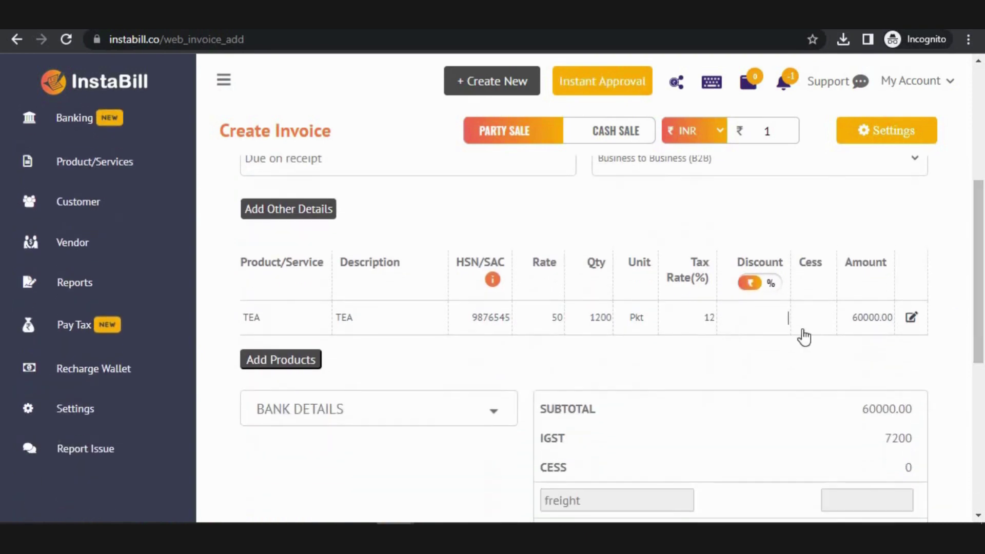
{"action": "left_click", "coordinate": [762, 304]}
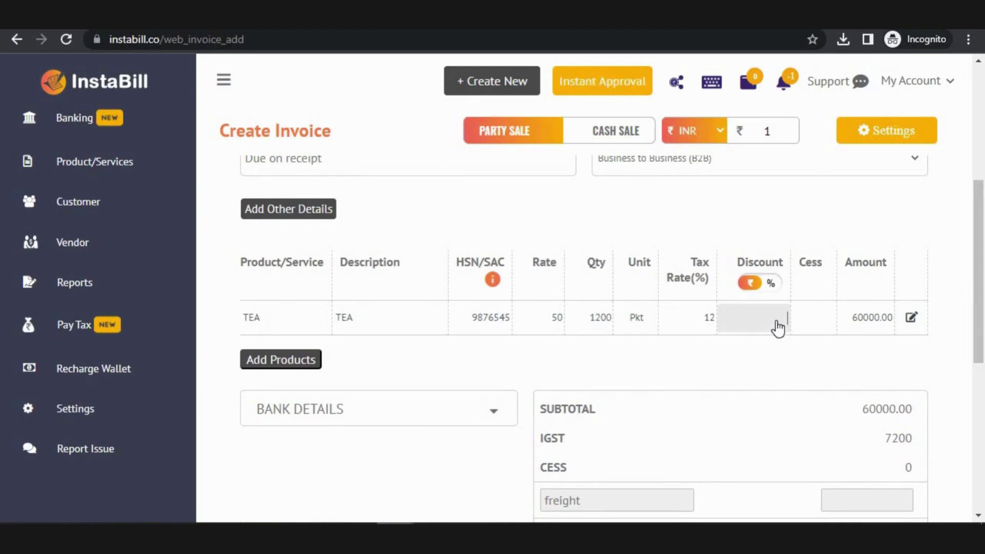
{"action": "type", "text": "4000"}
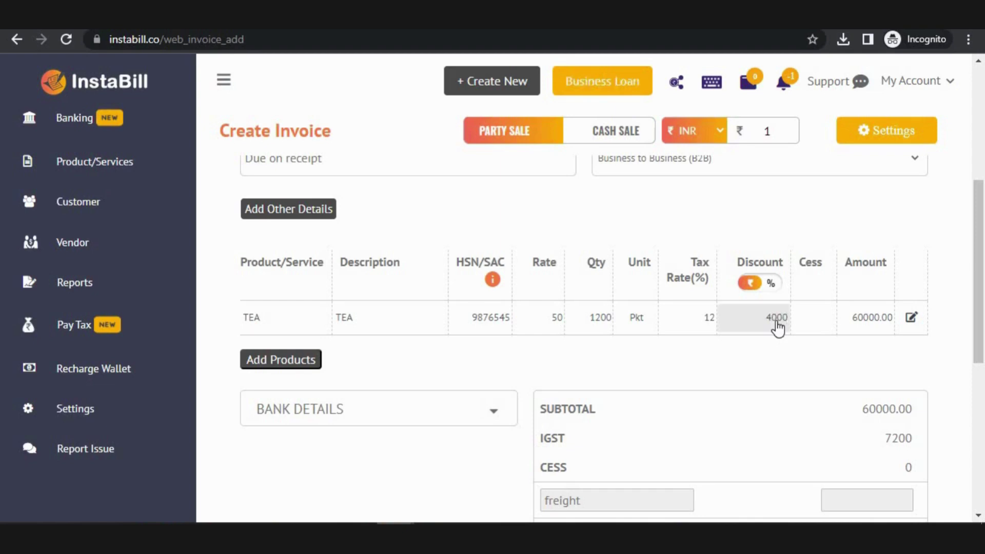
{"action": "key", "text": "BackSpace"}
{"action": "key", "text": "BackSpace"}
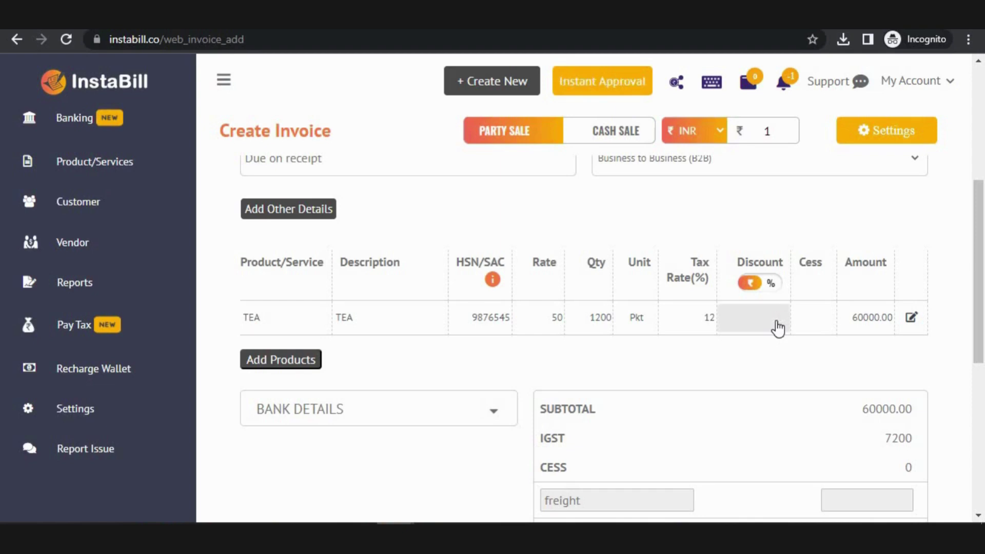
Switch the discount to percentage, set it to 10 for the TEA line, and check the cess suggestions without choosing one
{"action": "left_click", "coordinate": [774, 285]}
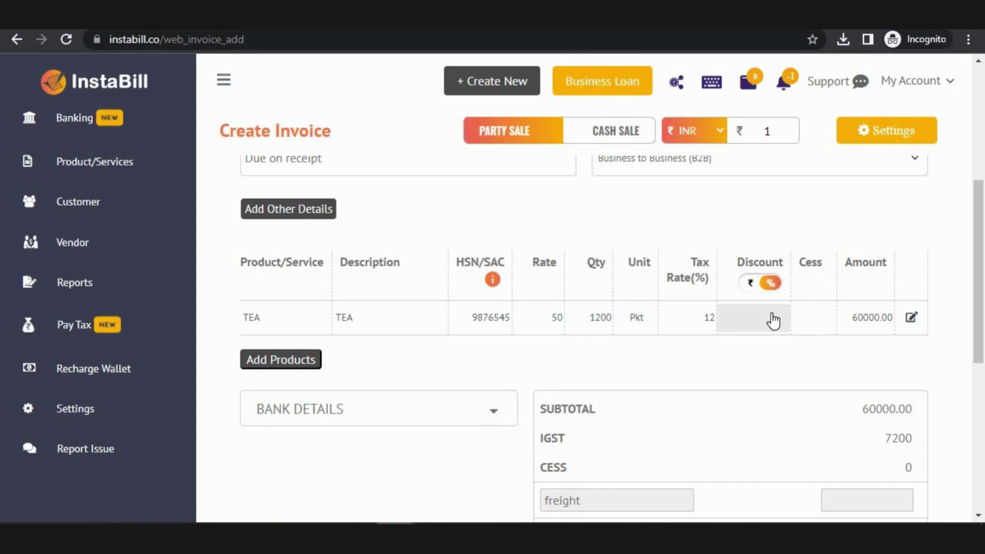
{"action": "type", "text": "10"}
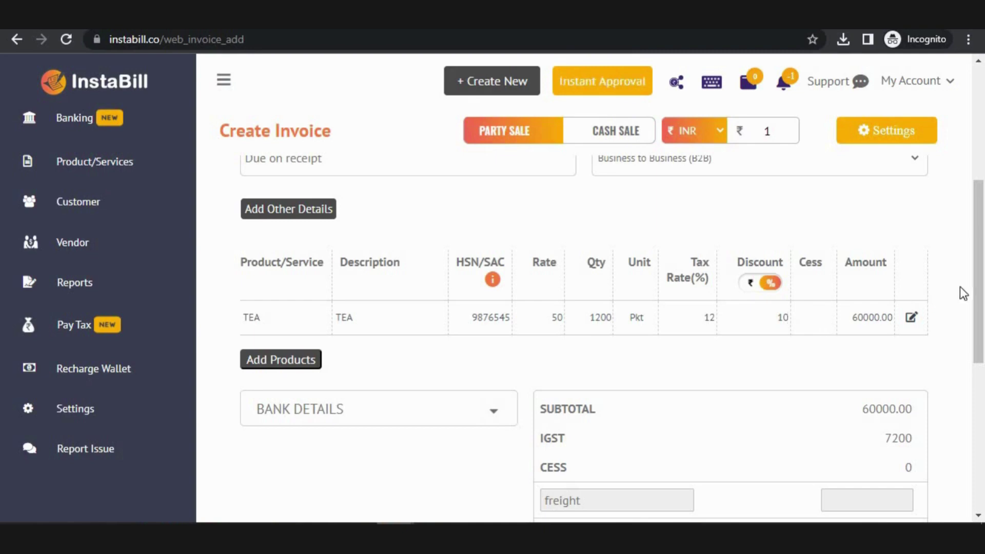
{"action": "left_click_drag", "start_coordinate": [980, 286], "coordinate": [981, 307]}
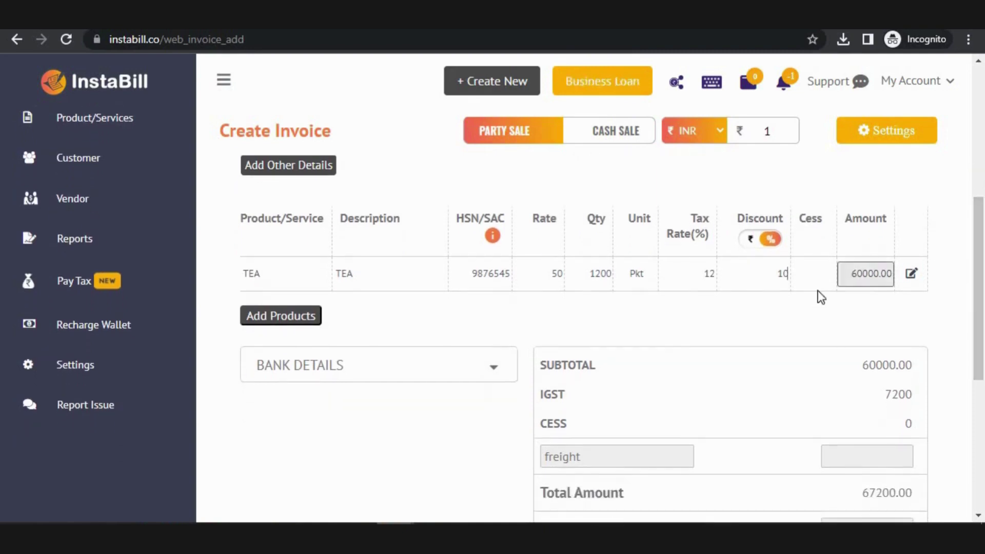
{"action": "left_click", "coordinate": [822, 274]}
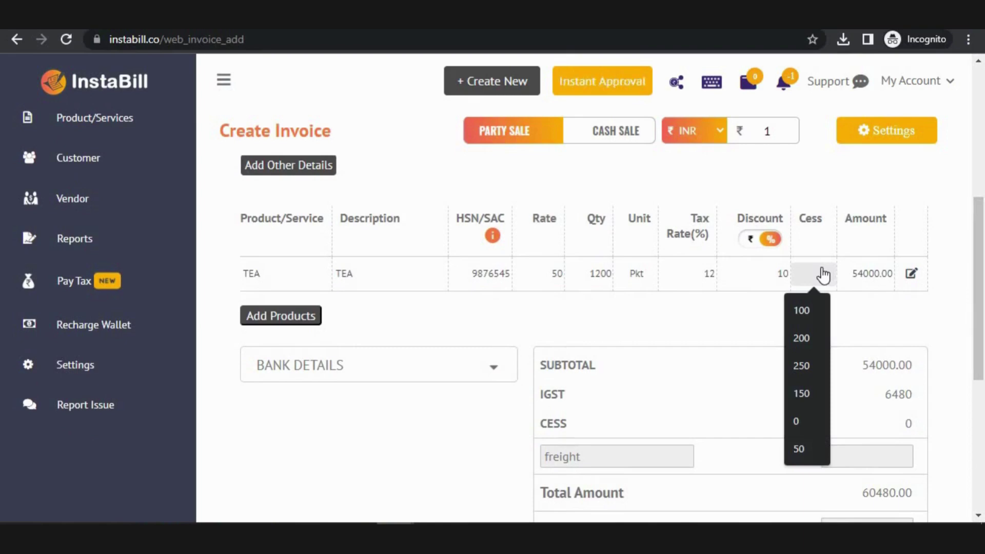
{"action": "left_click", "coordinate": [876, 326]}
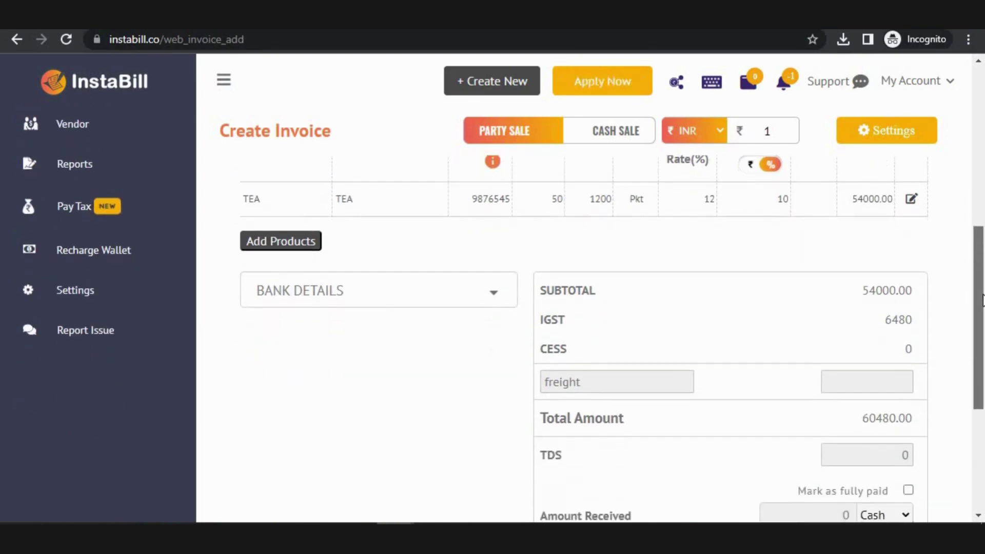
Expand the bank details section to view its fields and collapse it again
{"action": "left_click_drag", "start_coordinate": [984, 295], "coordinate": [984, 324]}
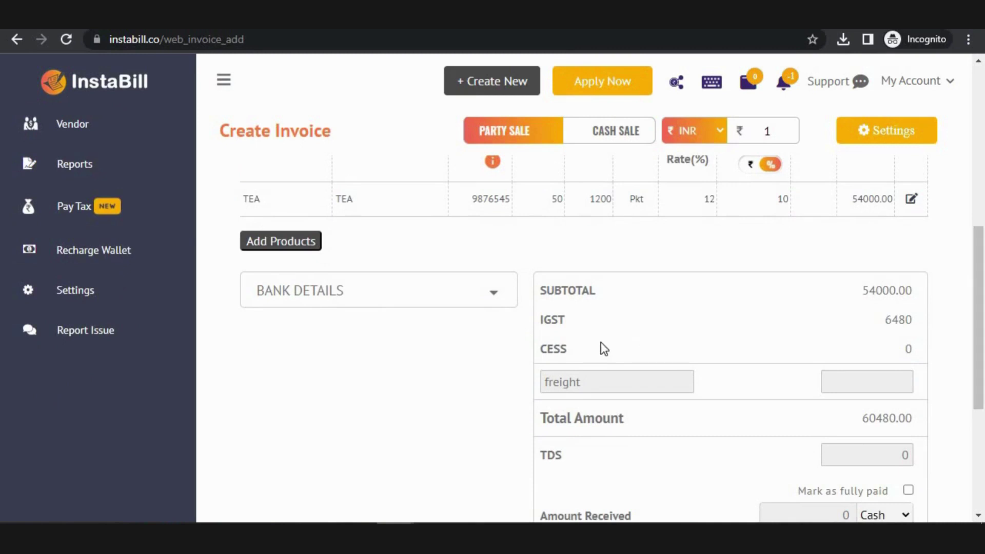
{"action": "left_click", "coordinate": [370, 298]}
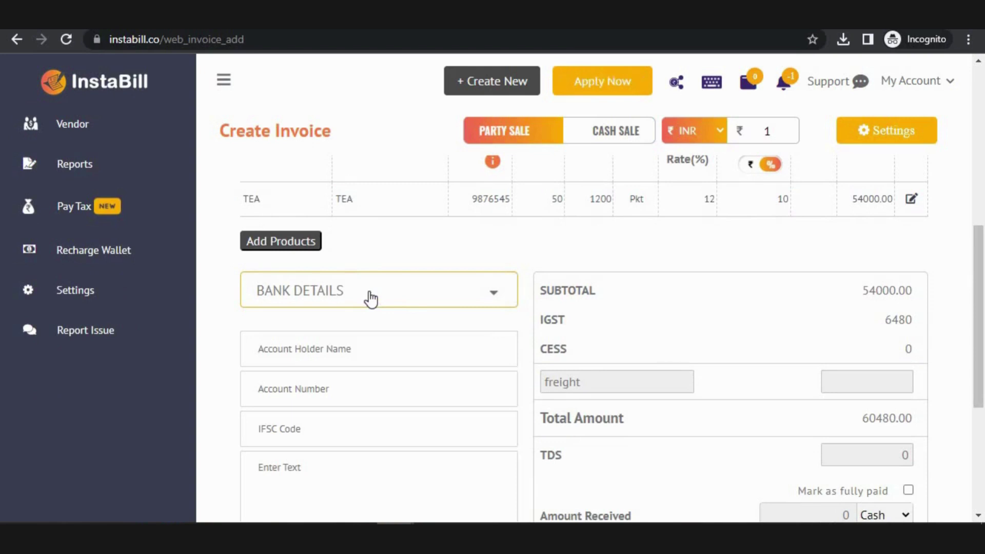
{"action": "left_click", "coordinate": [371, 299]}
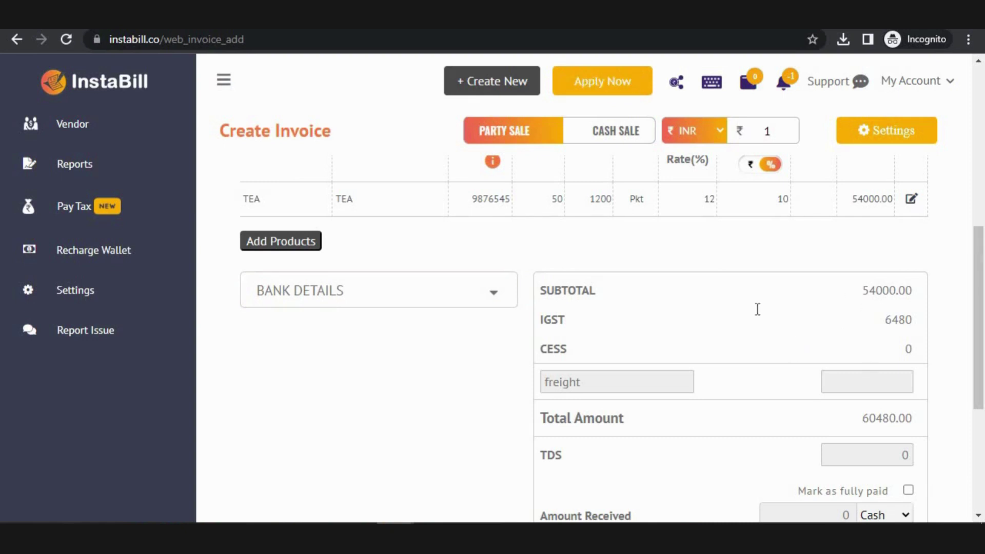
Examine the subtotal and IGST amounts in the invoice's totals summary
{"action": "double_click", "coordinate": [573, 293]}
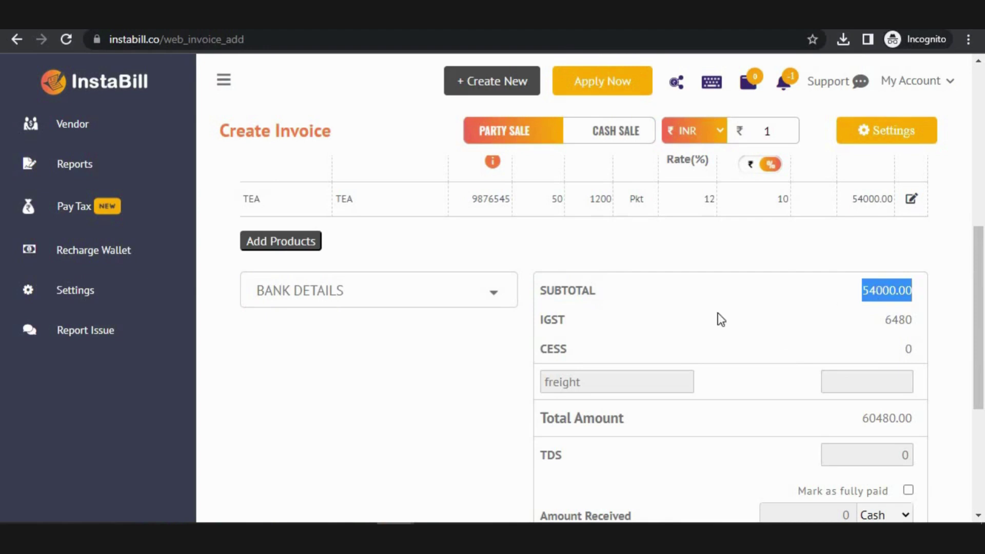
{"action": "double_click", "coordinate": [548, 319]}
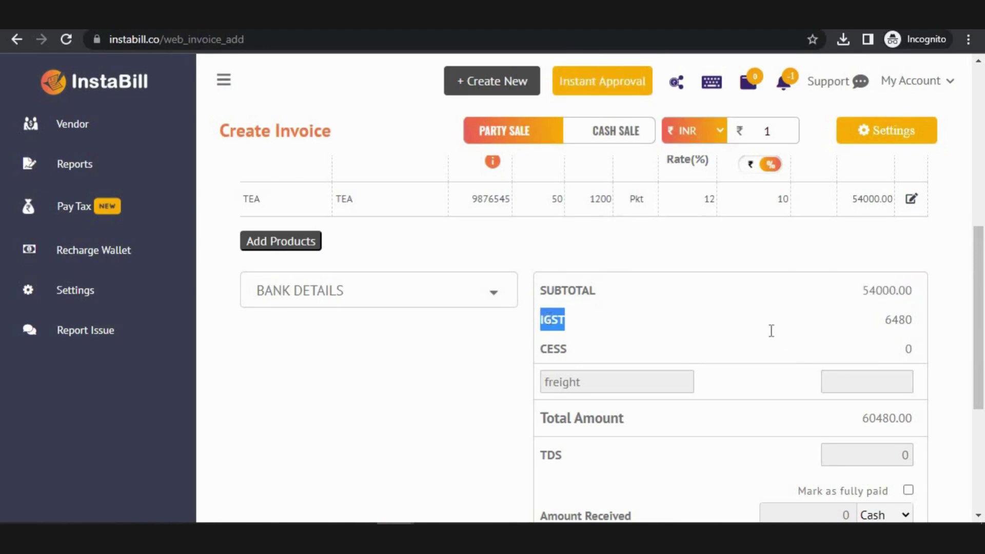
{"action": "double_click", "coordinate": [902, 319]}
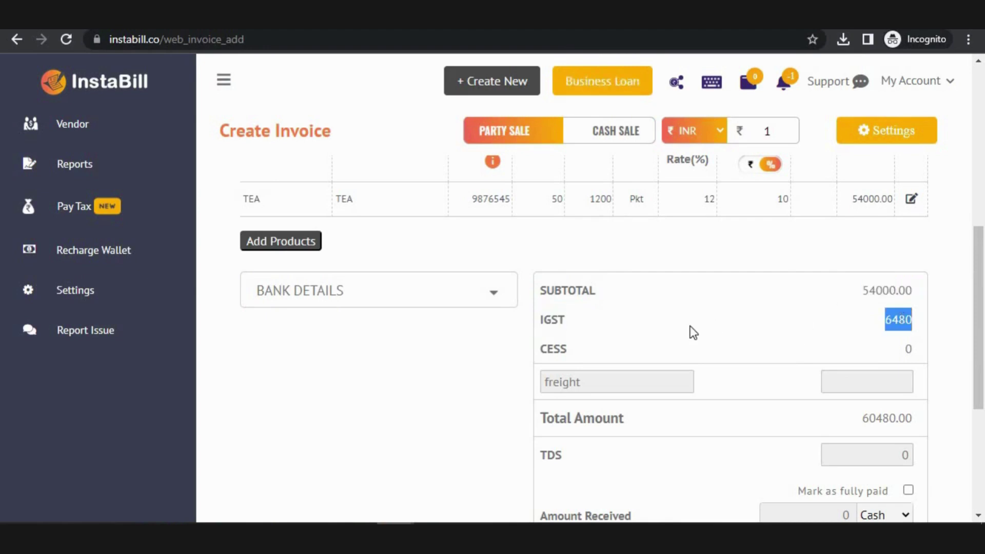
Examine the cess amount and the freight charges fields in the invoice's totals summary
{"action": "double_click", "coordinate": [557, 345]}
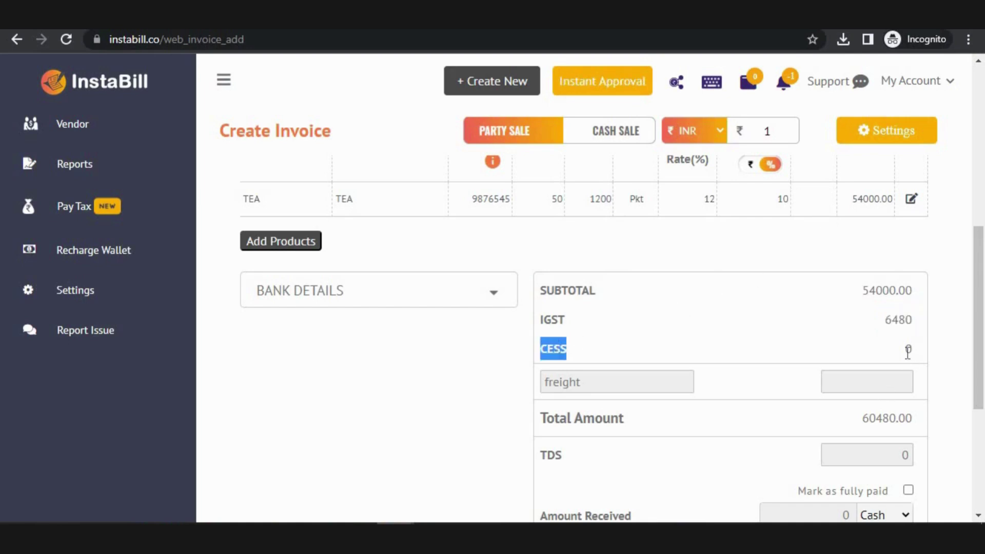
{"action": "double_click", "coordinate": [908, 351]}
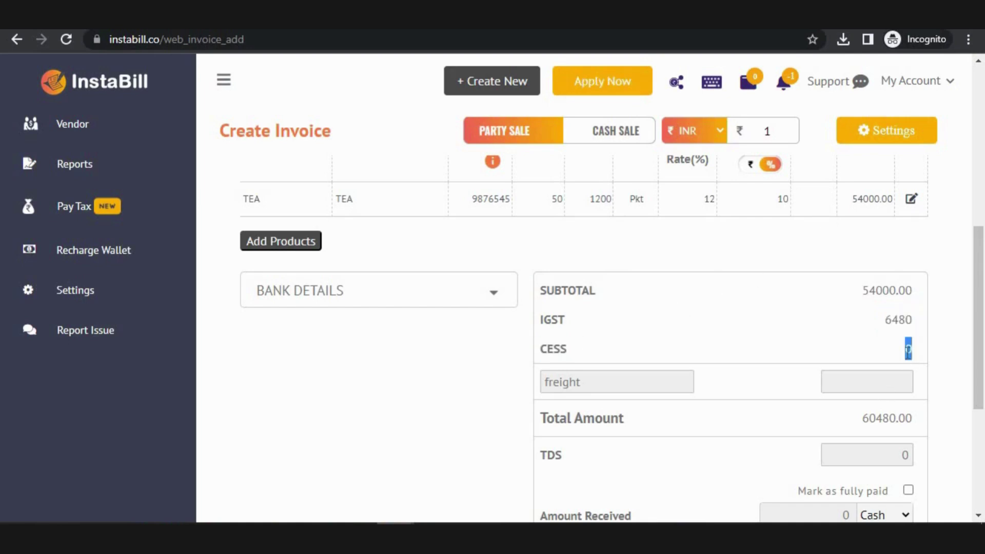
{"action": "left_click", "coordinate": [620, 385]}
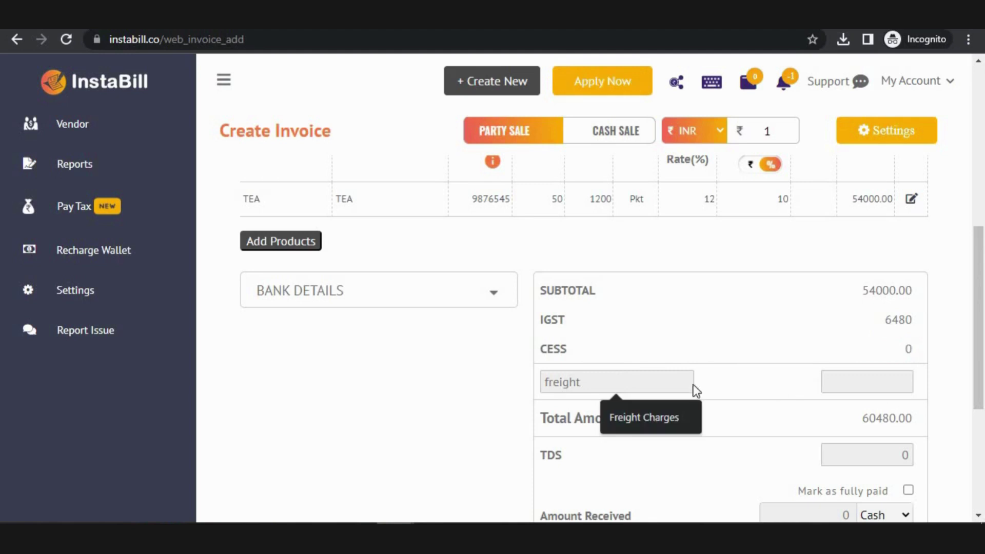
{"action": "left_click", "coordinate": [897, 376]}
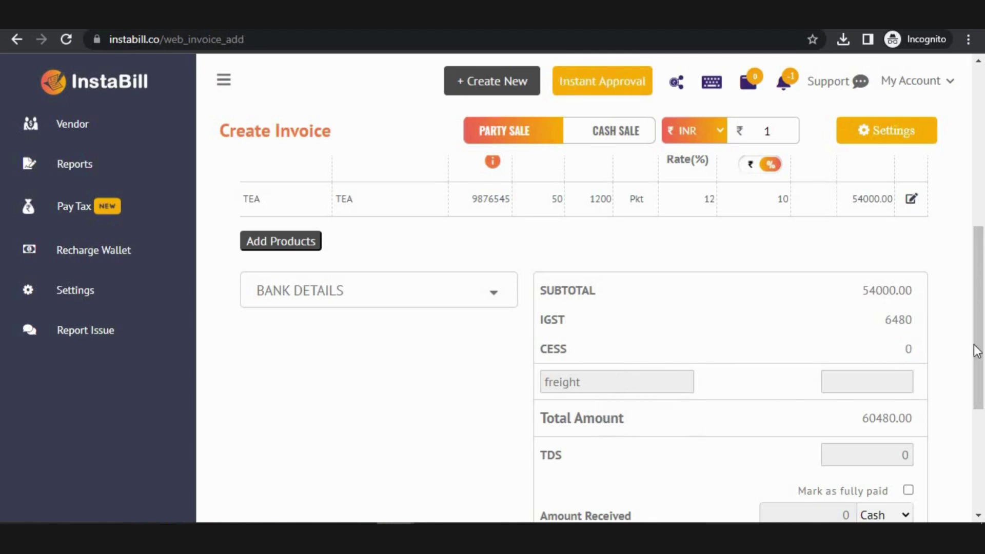
Try marking the invoice as fully paid and remove the mark again
{"action": "left_click_drag", "start_coordinate": [980, 348], "coordinate": [979, 372]}
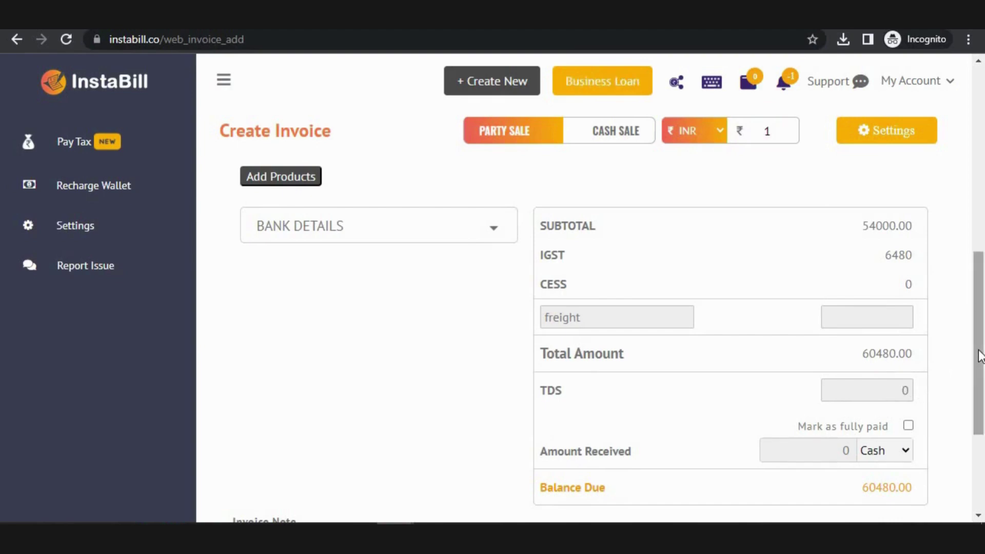
{"action": "left_click_drag", "start_coordinate": [980, 354], "coordinate": [980, 377]}
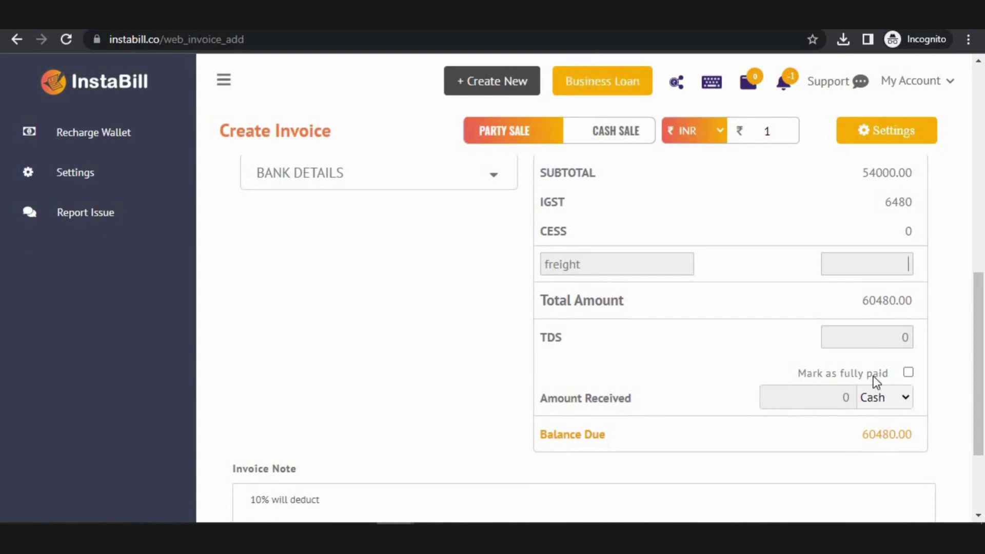
{"action": "left_click", "coordinate": [909, 374]}
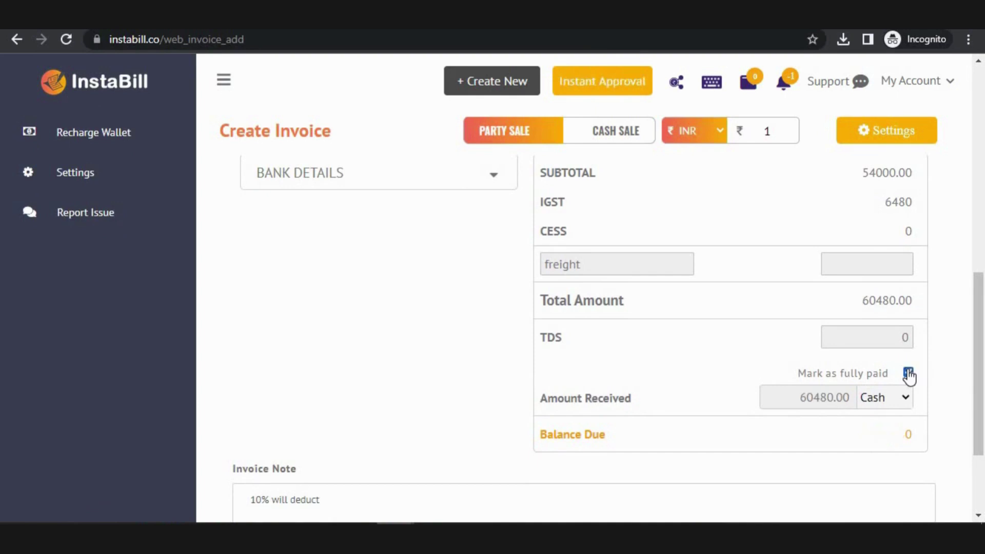
{"action": "left_click", "coordinate": [908, 374]}
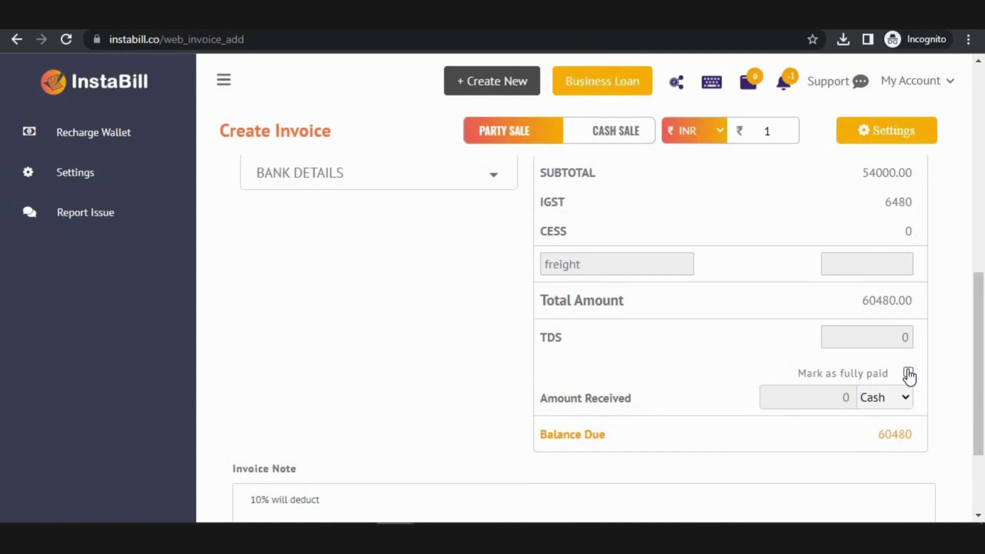
Record 50000 as the amount received in cash for the invoice
{"action": "left_click", "coordinate": [852, 397]}
{"action": "left_click", "coordinate": [852, 398]}
{"action": "type", "text": "50000"}
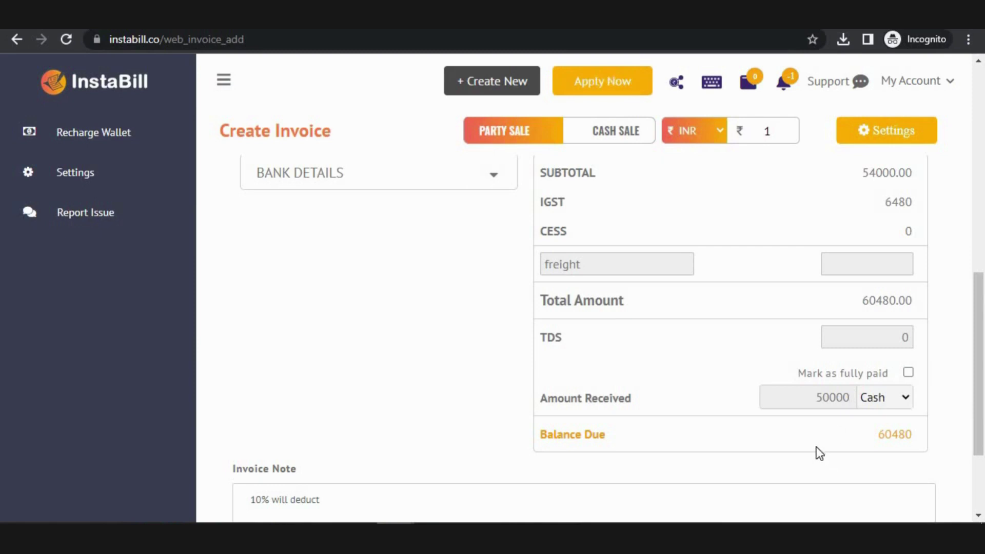
{"action": "left_click", "coordinate": [818, 452]}
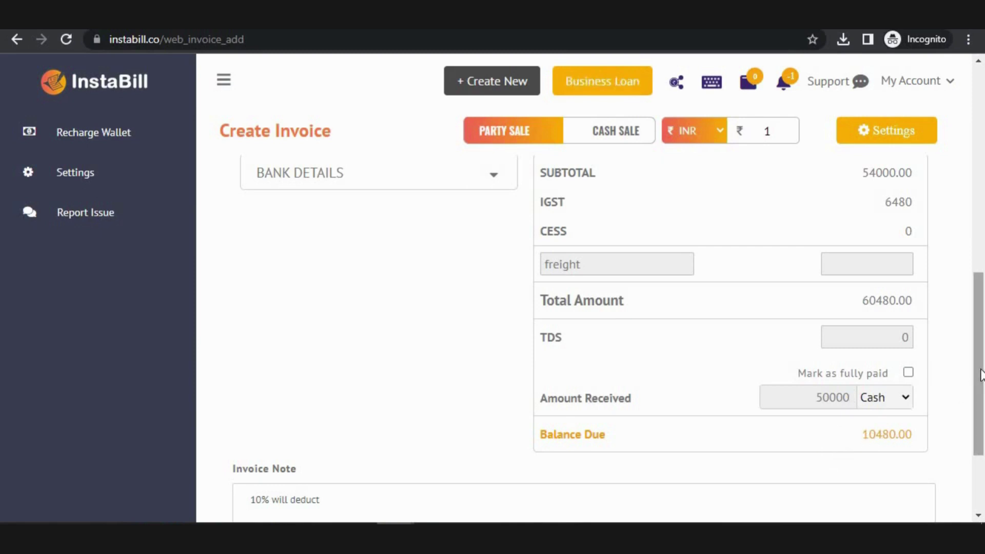
Check the invoice note at the end of the form and create the invoice
{"action": "scroll", "coordinate": [980, 375], "scroll_direction": "down", "scroll_amount": 3}
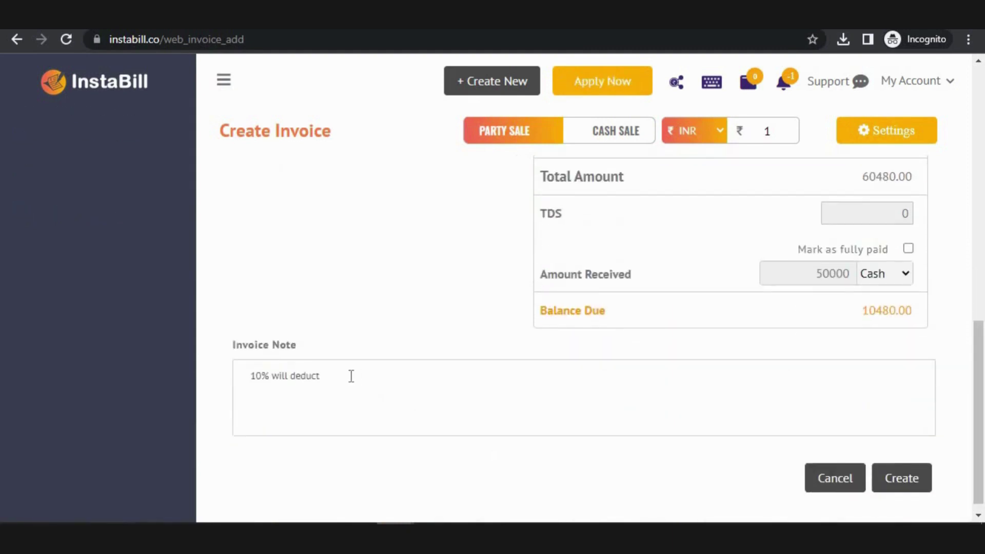
{"action": "left_click", "coordinate": [334, 375]}
{"action": "left_click", "coordinate": [901, 480]}
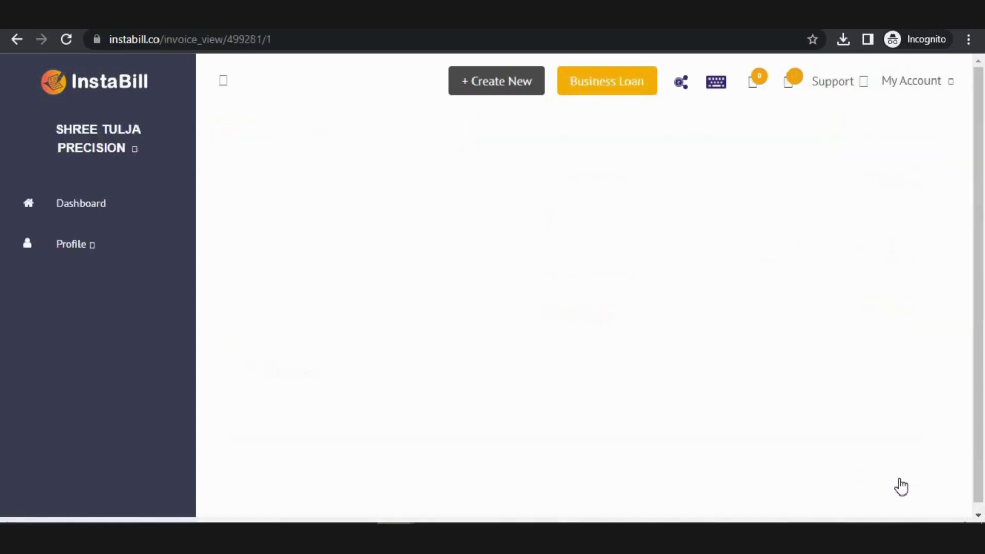
View the created invoice's PDF preview and its download copy options, closing the options without downloading
{"action": "key", "text": "ctrl+minus"}
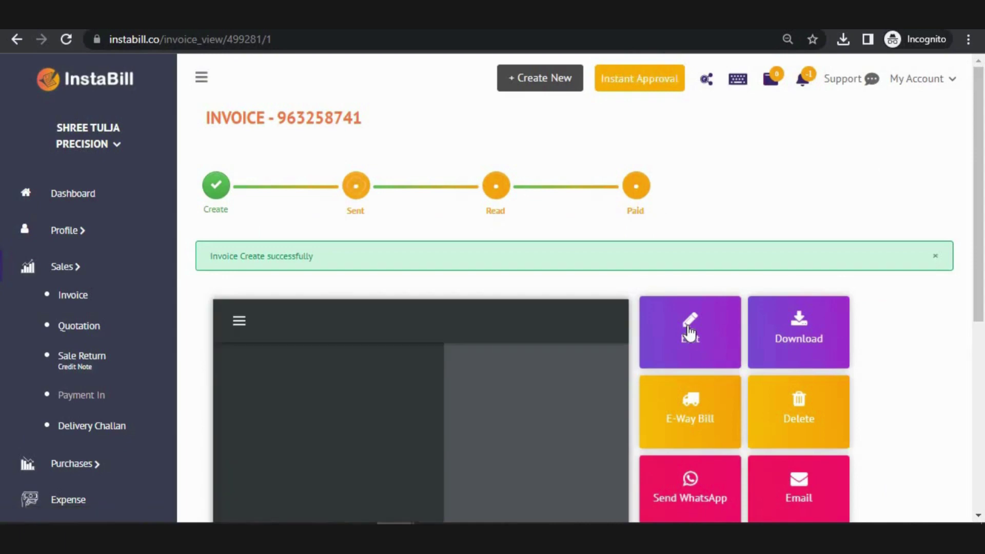
{"action": "left_click", "coordinate": [240, 322]}
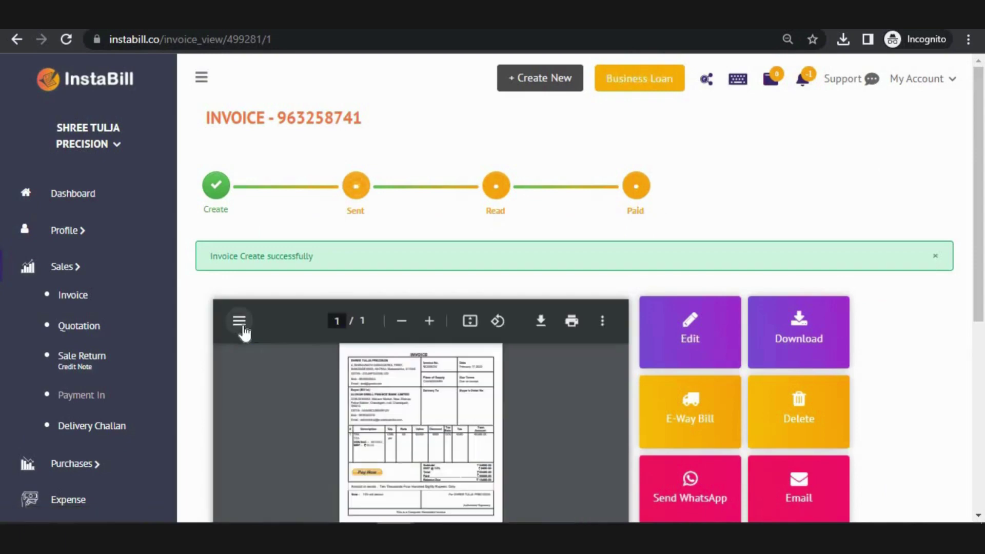
{"action": "left_click", "coordinate": [805, 320]}
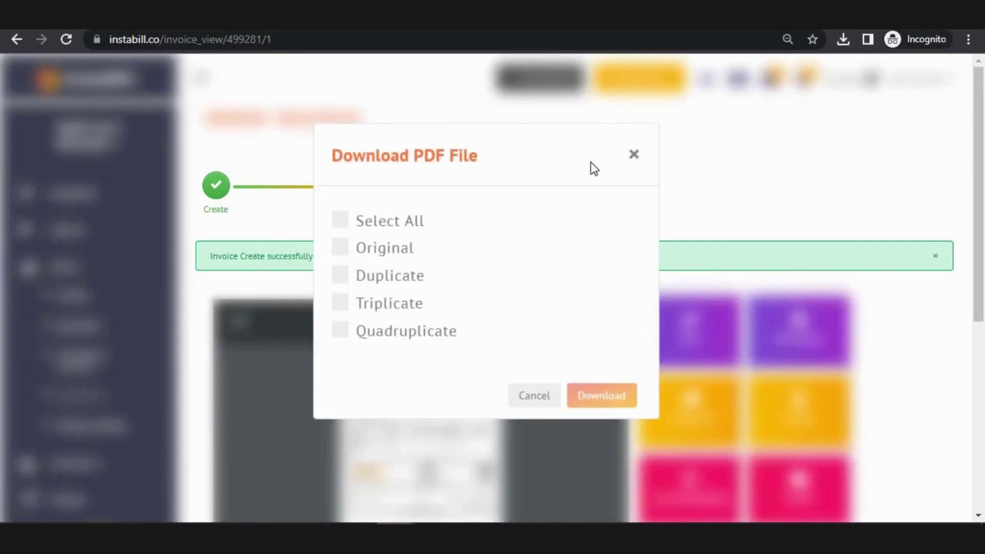
{"action": "left_click", "coordinate": [635, 155]}
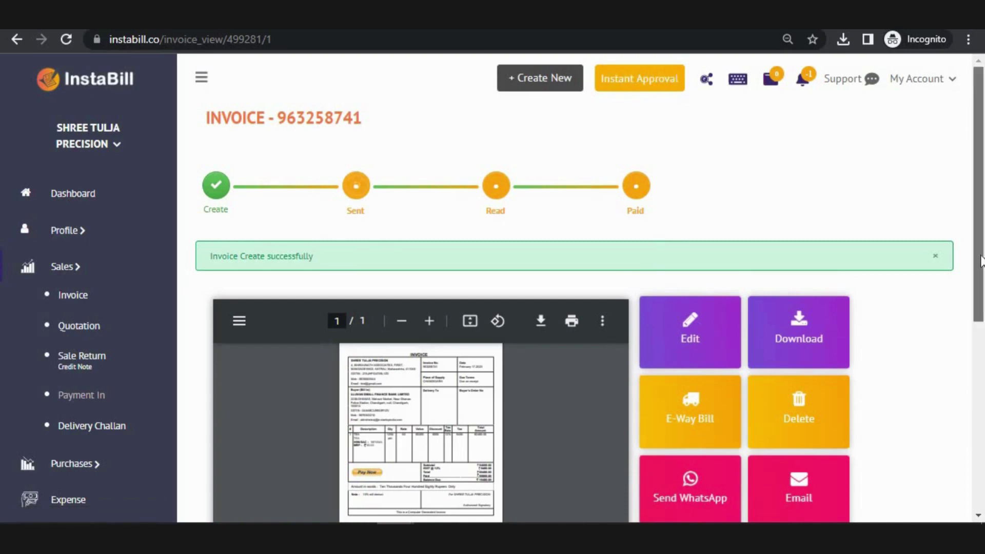
Review the prepared WhatsApp message for the created invoice and close it without sending
{"action": "left_click_drag", "start_coordinate": [980, 241], "coordinate": [981, 285]}
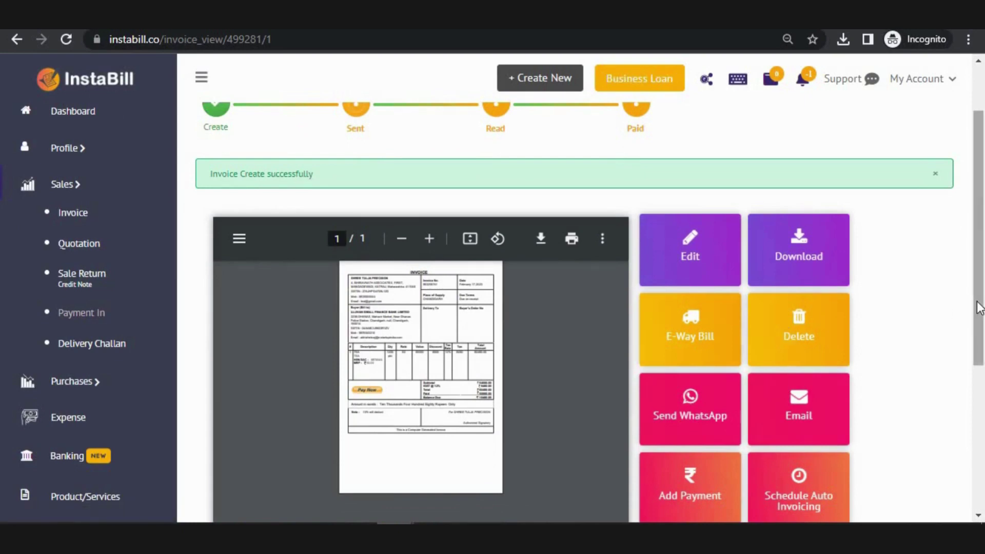
{"action": "scroll", "coordinate": [980, 322], "scroll_direction": "down", "scroll_amount": 1}
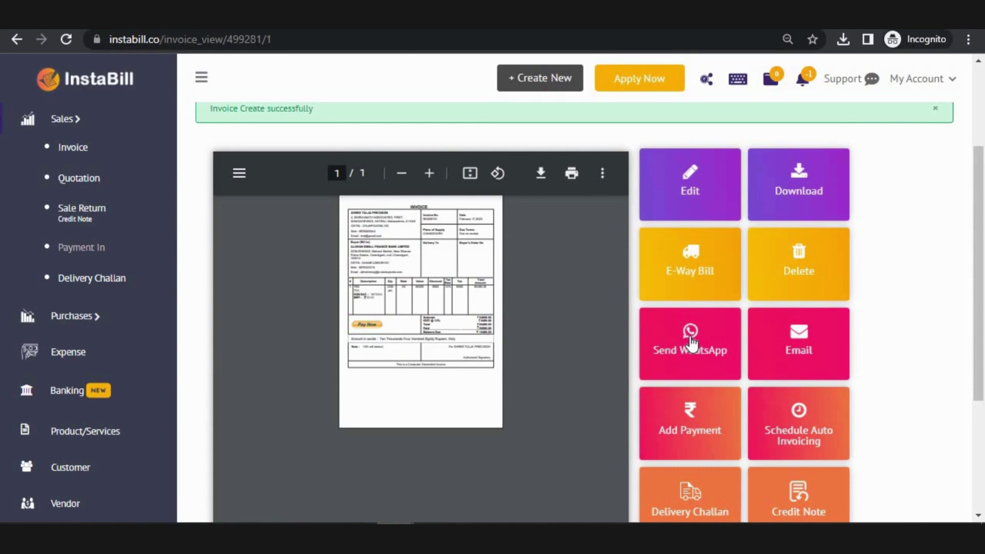
{"action": "left_click", "coordinate": [691, 343]}
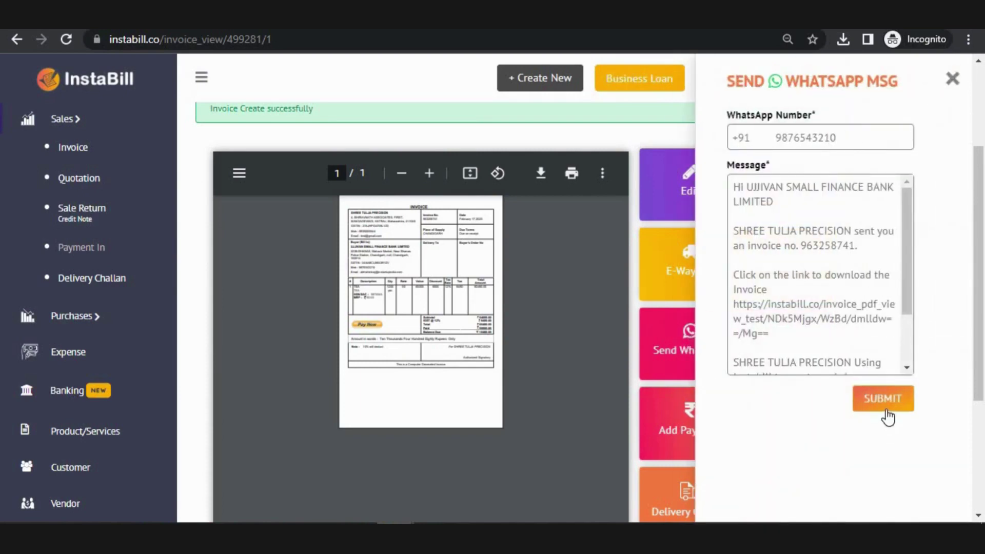
{"action": "left_click", "coordinate": [953, 80]}
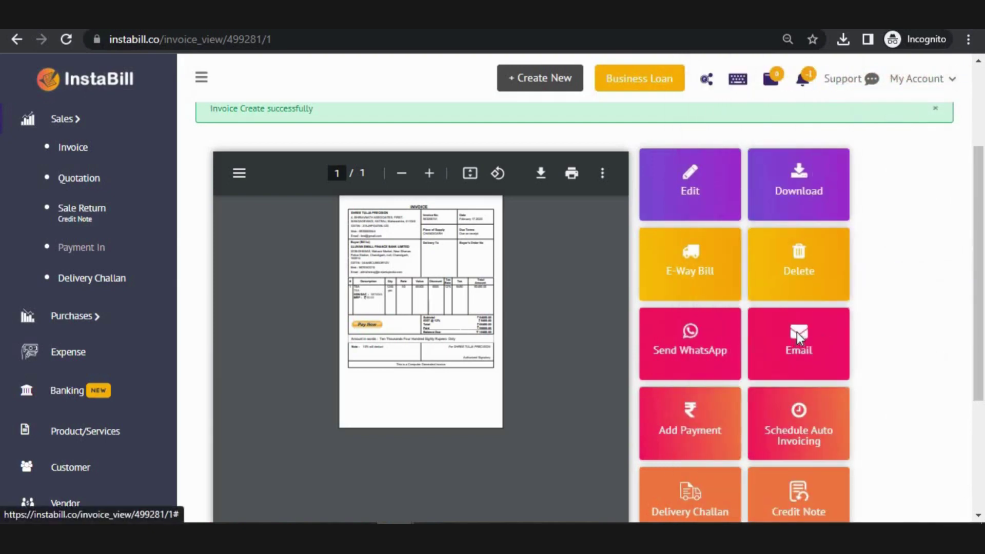
Review the invoice email's recipient, subject and message down to its end, and close it without sending
{"action": "left_click", "coordinate": [796, 332]}
{"action": "left_click", "coordinate": [491, 291]}
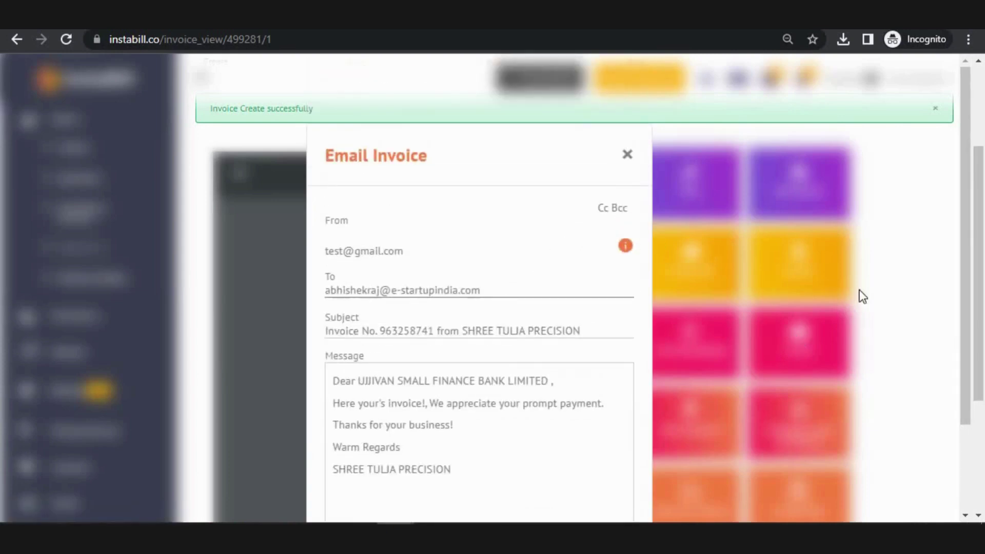
{"action": "left_click_drag", "start_coordinate": [963, 275], "coordinate": [951, 398]}
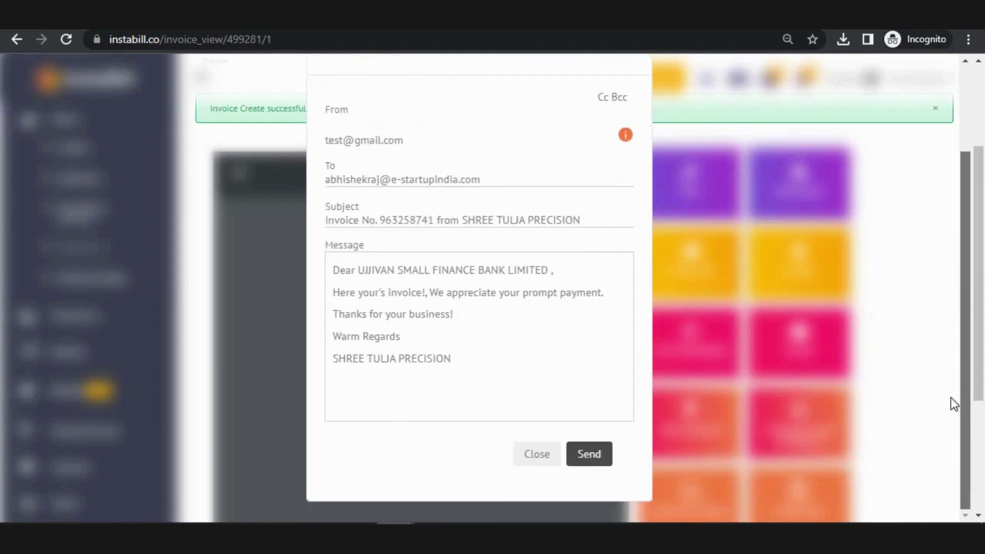
{"action": "left_click", "coordinate": [532, 456]}
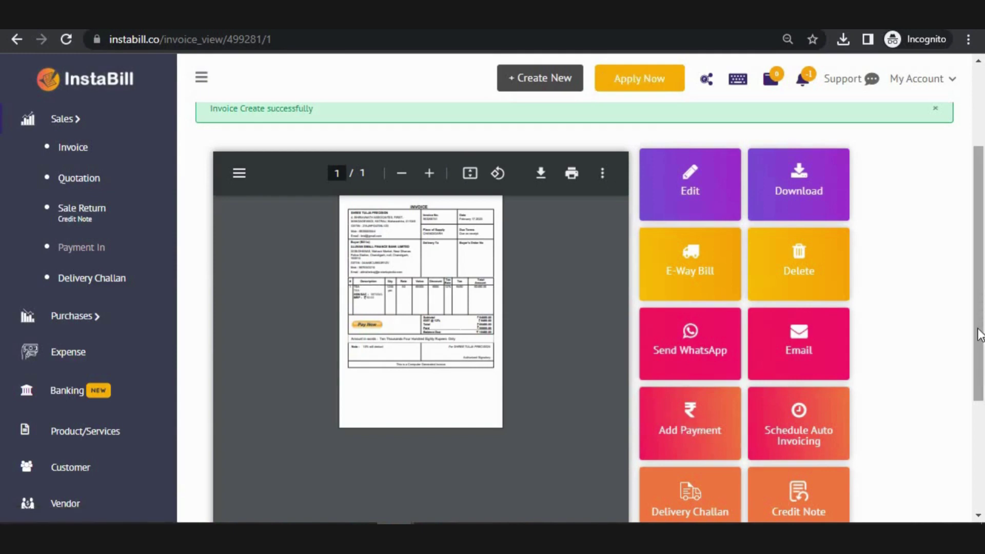
View the auto invoicing schedule options without setting one, and look over the remaining invoice actions
{"action": "left_click_drag", "start_coordinate": [979, 332], "coordinate": [981, 362]}
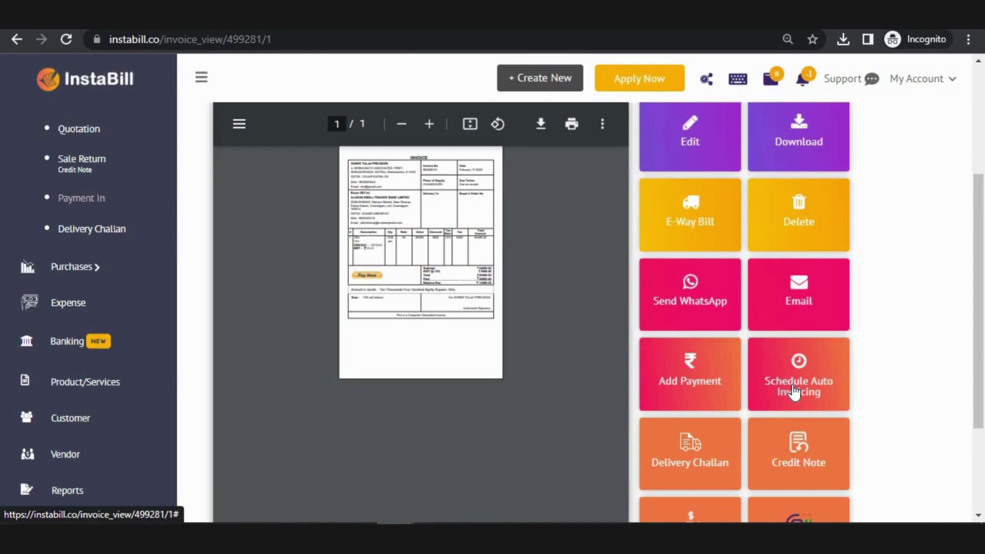
{"action": "left_click", "coordinate": [795, 393]}
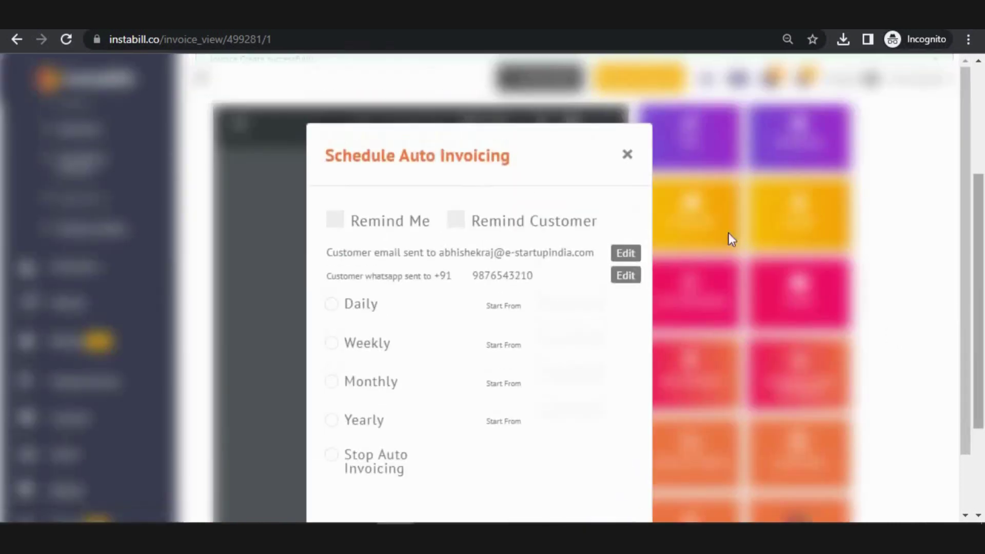
{"action": "left_click", "coordinate": [627, 156]}
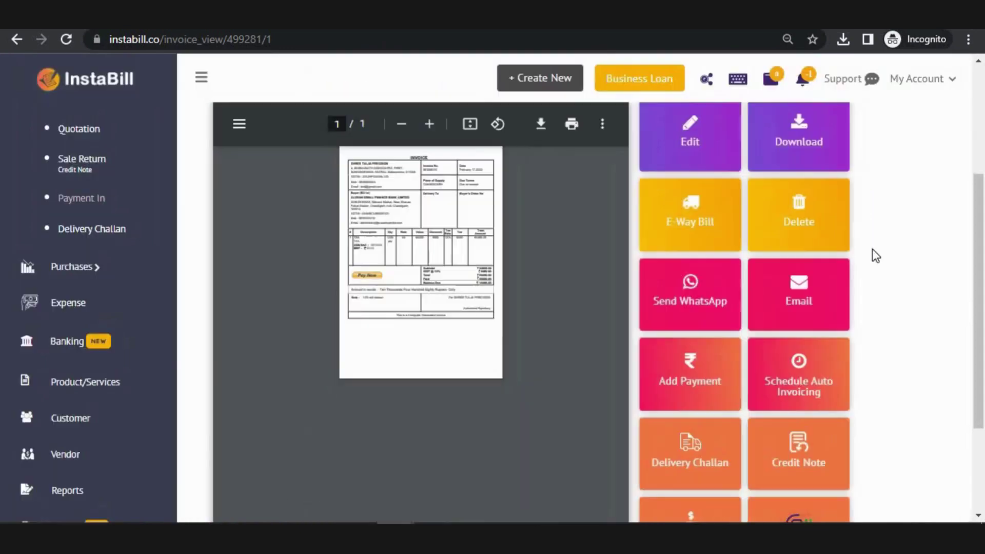
{"action": "scroll", "coordinate": [981, 285], "scroll_direction": "down", "scroll_amount": 2}
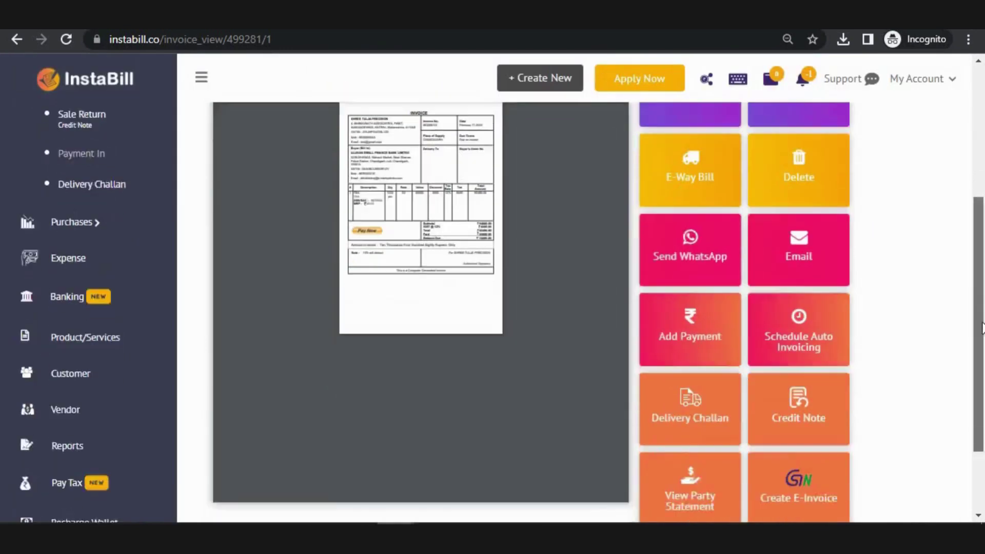